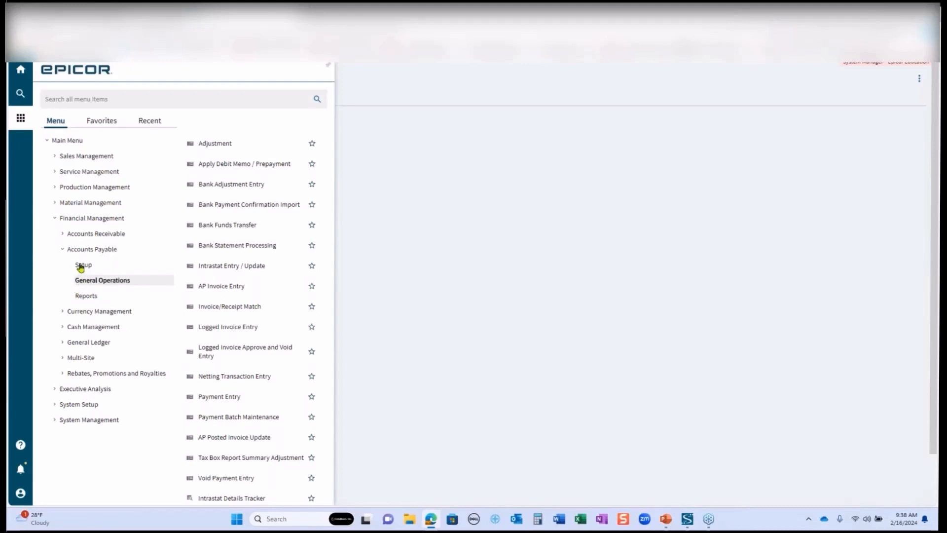
Step: Open the Accounts Payable Bank/Branch Code setup, review the Hampton branch record of Bank of New Hampshire, and close it
{"action": "left_click", "coordinate": [82, 266]}
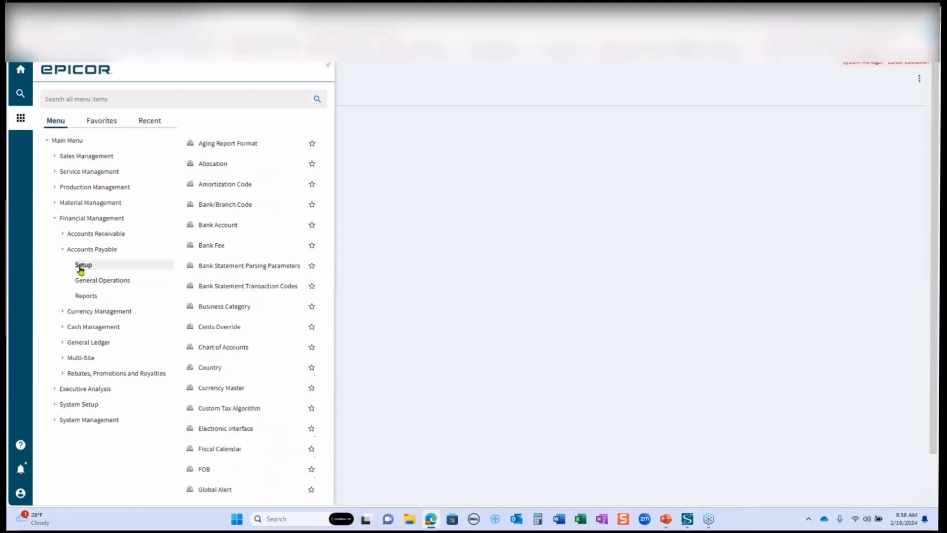
{"action": "left_click", "coordinate": [226, 206]}
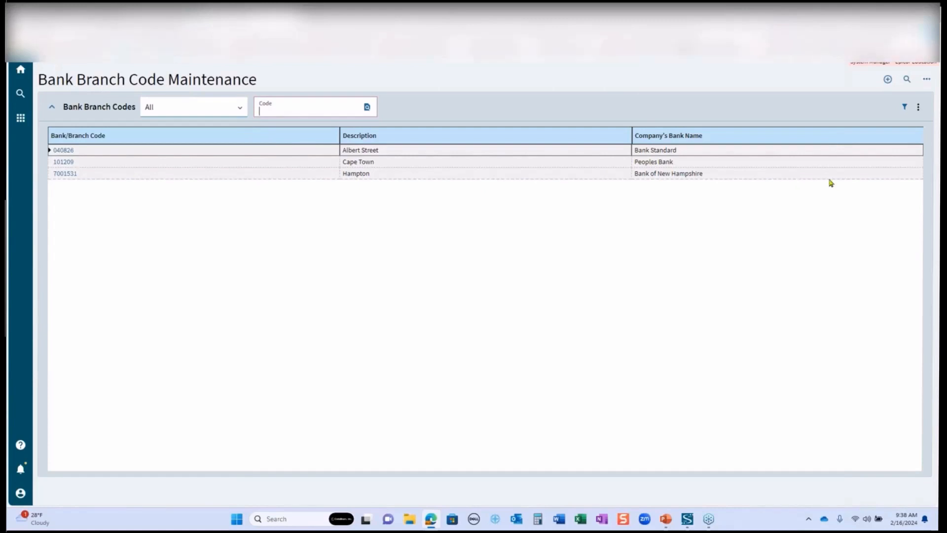
{"action": "left_click", "coordinate": [67, 176]}
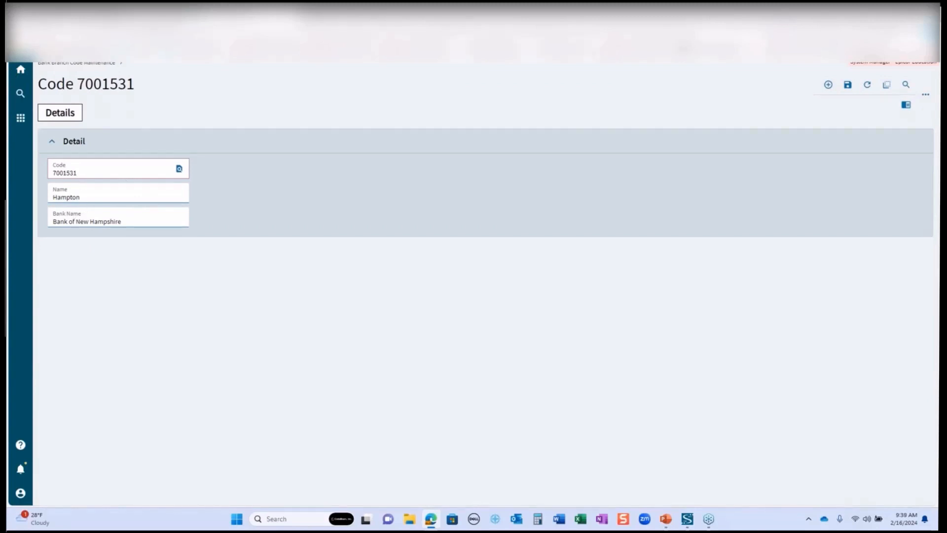
{"action": "left_click", "coordinate": [76, 62]}
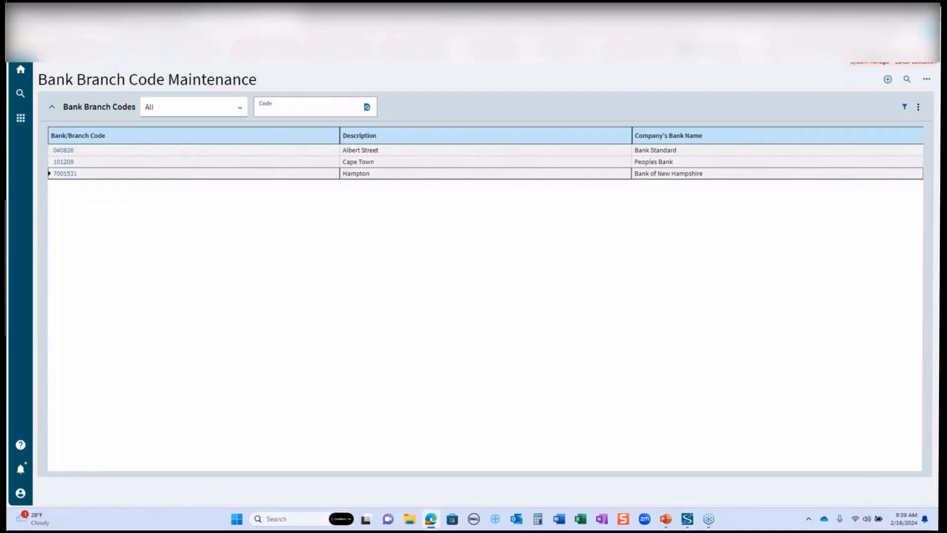
{"action": "left_click", "coordinate": [47, 58]}
Step: Open the Accounts Payable Bank Account setup and display the Main Checking Account record
{"action": "left_click", "coordinate": [21, 118]}
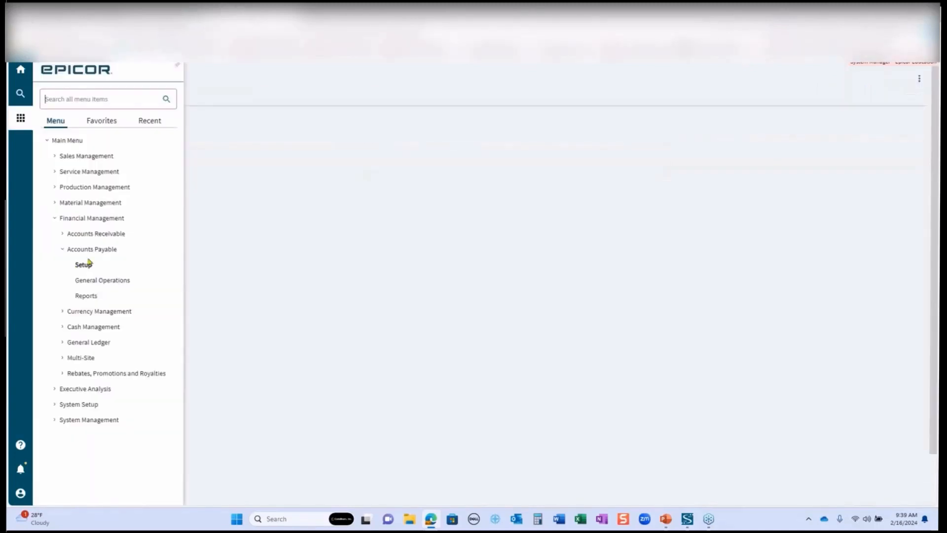
{"action": "left_click", "coordinate": [85, 265]}
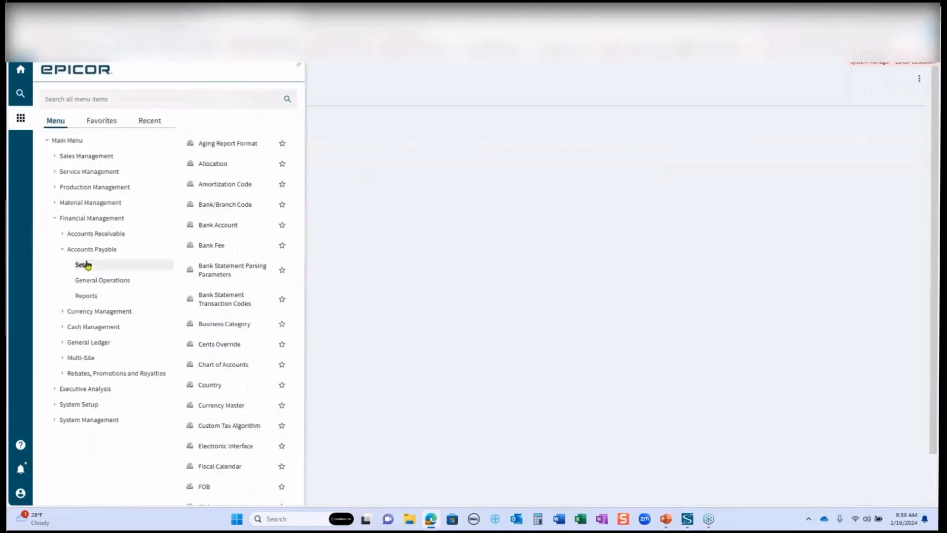
{"action": "left_click", "coordinate": [225, 225]}
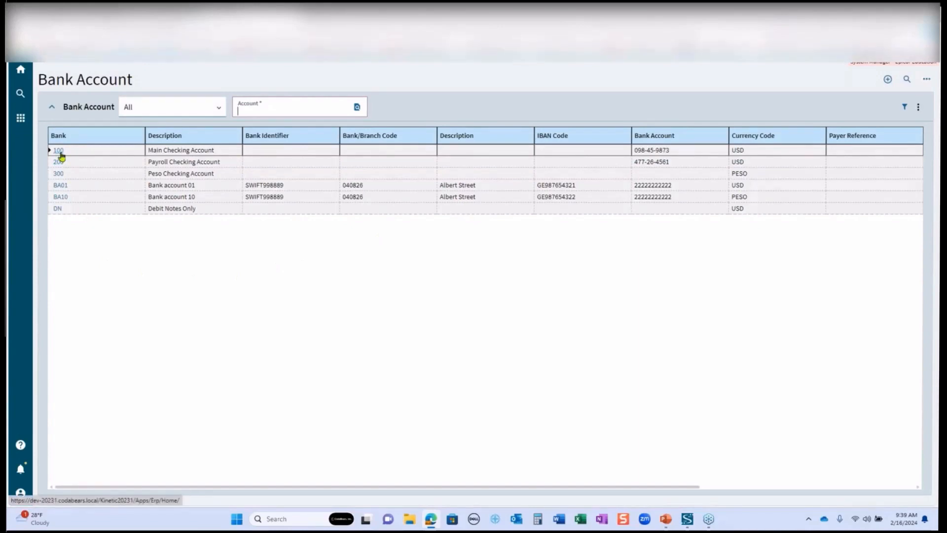
{"action": "left_click", "coordinate": [60, 152]}
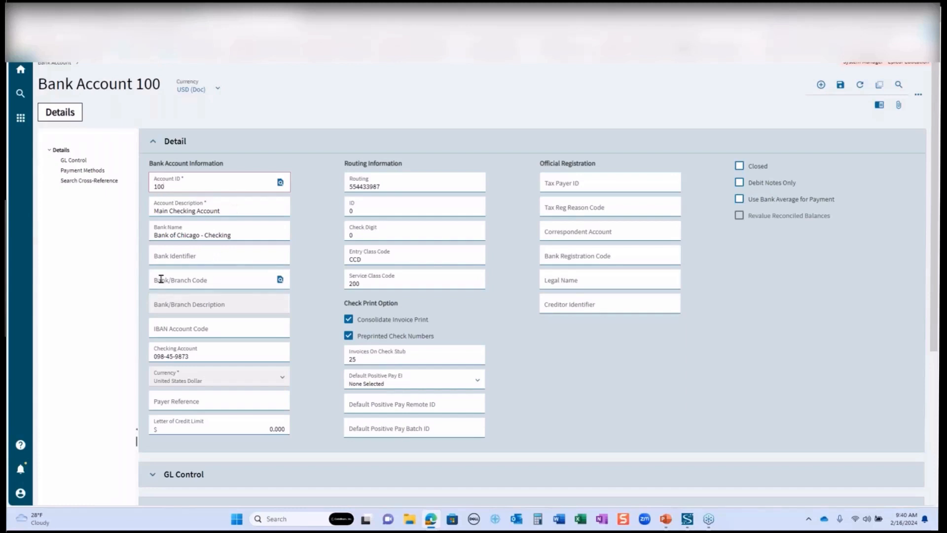
Step: Search the available bank/branch codes for the Main Checking Account and close the search without selecting one
{"action": "left_click", "coordinate": [285, 281]}
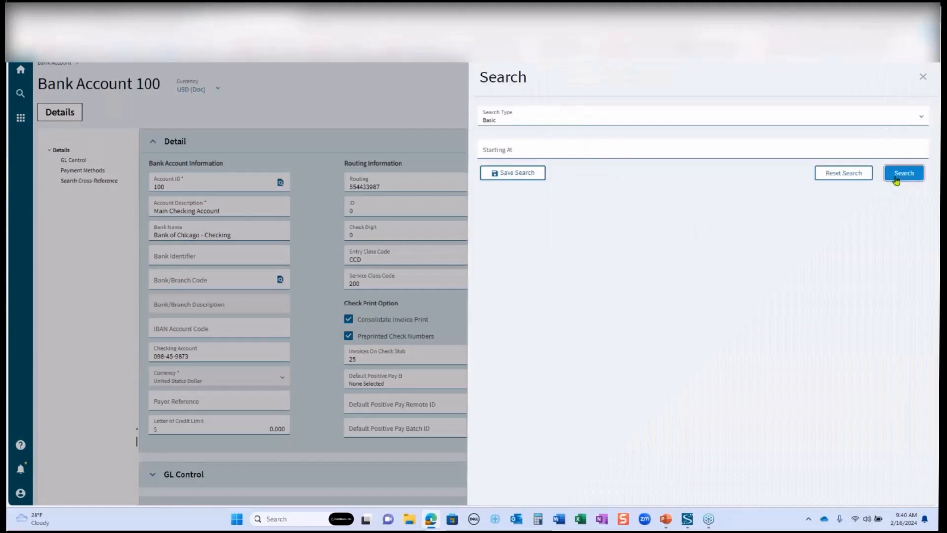
{"action": "left_click", "coordinate": [893, 173]}
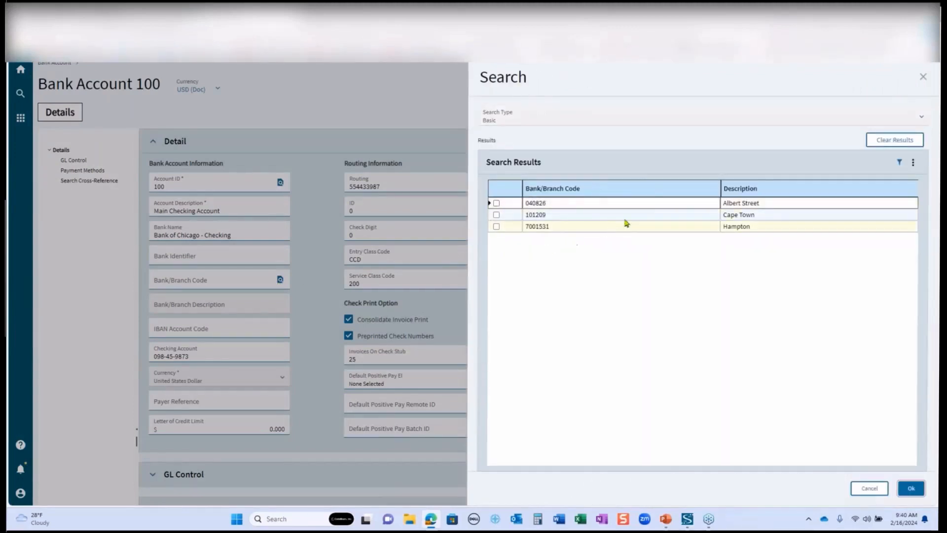
{"action": "left_click", "coordinate": [924, 79]}
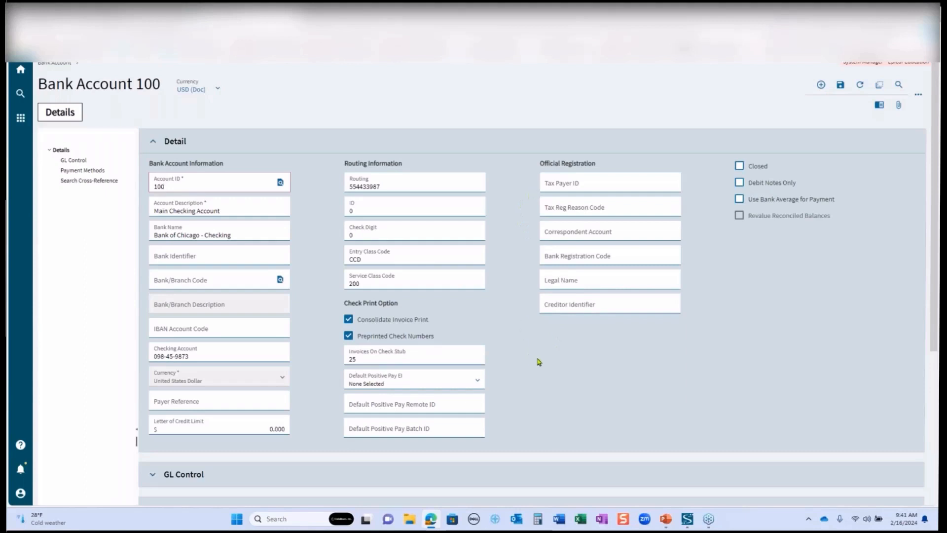
Step: Expand the GL Control and Payment Methods sections of the Main Checking Account to review their entries
{"action": "scroll", "coordinate": [541, 361], "scroll_direction": "down", "scroll_amount": 2}
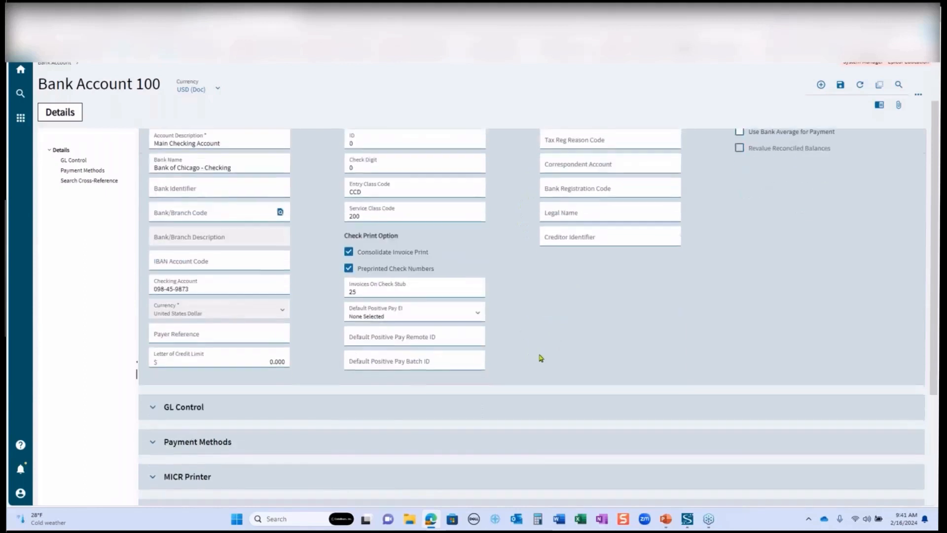
{"action": "scroll", "coordinate": [542, 359], "scroll_direction": "up", "scroll_amount": 2}
{"action": "scroll", "coordinate": [541, 358], "scroll_direction": "down", "scroll_amount": 2}
{"action": "scroll", "coordinate": [542, 354], "scroll_direction": "down", "scroll_amount": 3}
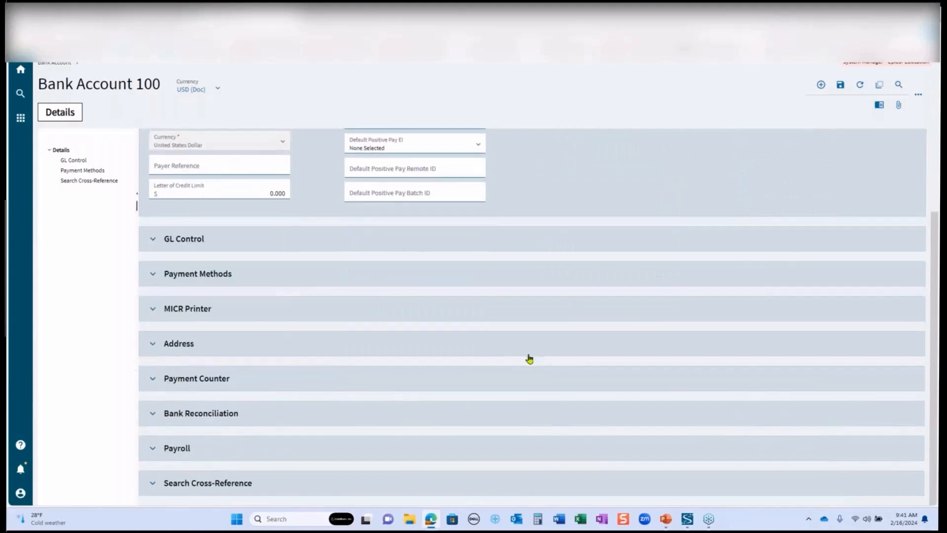
{"action": "left_click", "coordinate": [151, 241]}
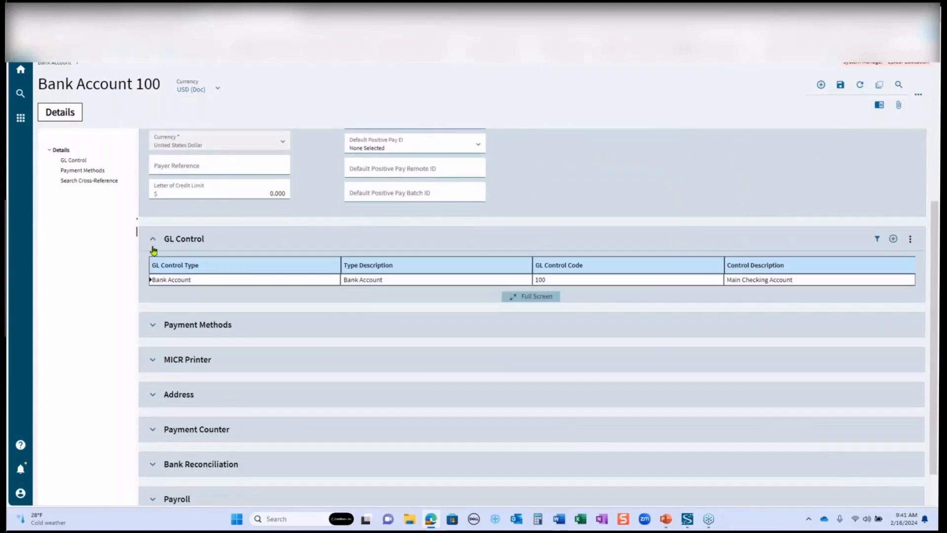
{"action": "left_click", "coordinate": [151, 325]}
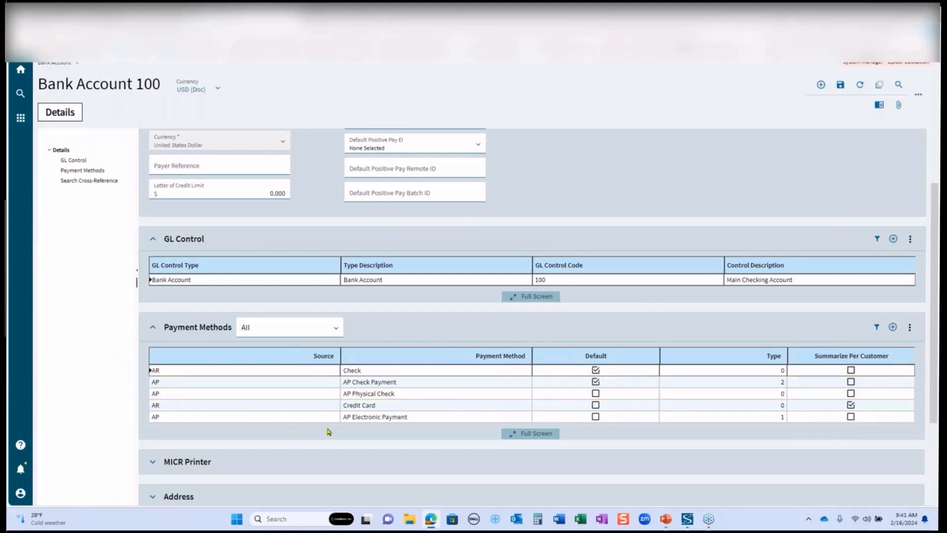
Step: Expand the MICR Printer and Address sections of the bank account and review their fields
{"action": "scroll", "coordinate": [141, 454], "scroll_direction": "down", "scroll_amount": 3}
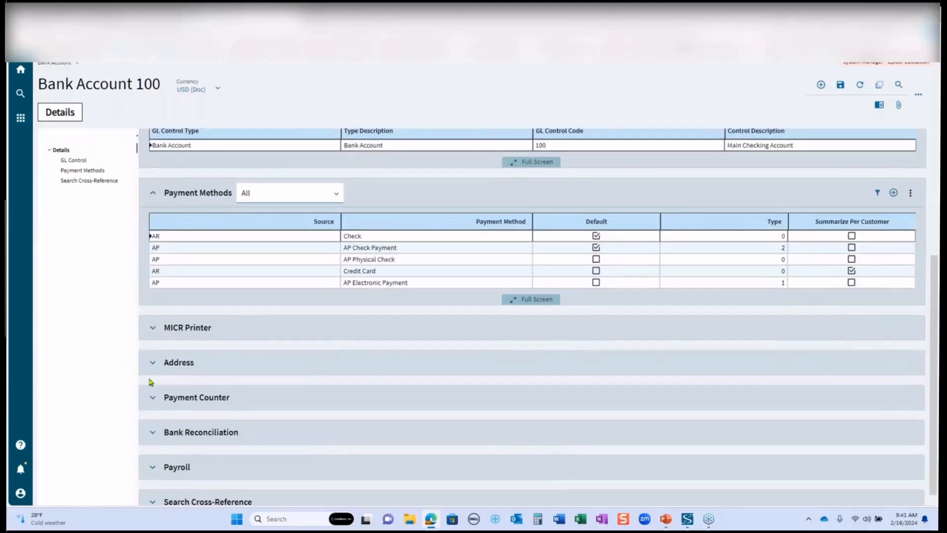
{"action": "left_click", "coordinate": [153, 330]}
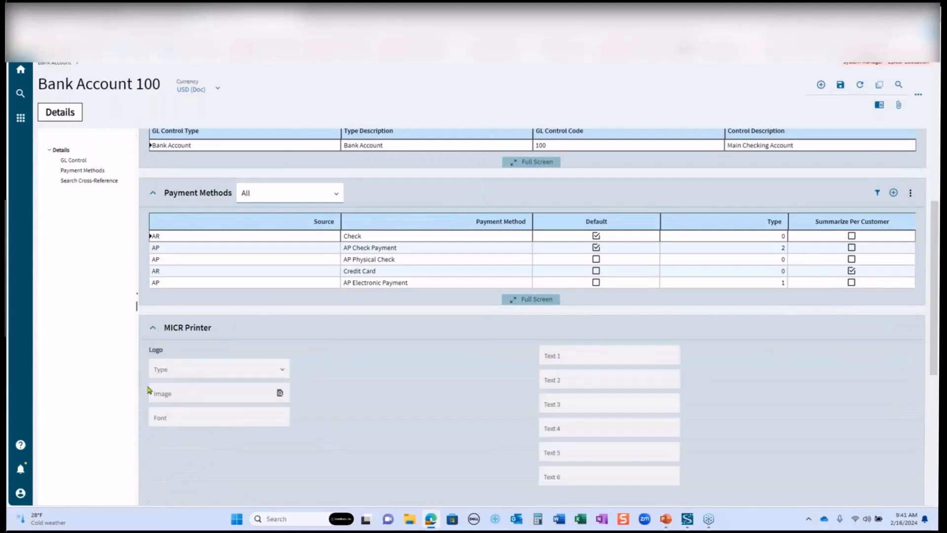
{"action": "scroll", "coordinate": [153, 409], "scroll_direction": "down", "scroll_amount": 3}
{"action": "scroll", "coordinate": [153, 412], "scroll_direction": "down", "scroll_amount": 4}
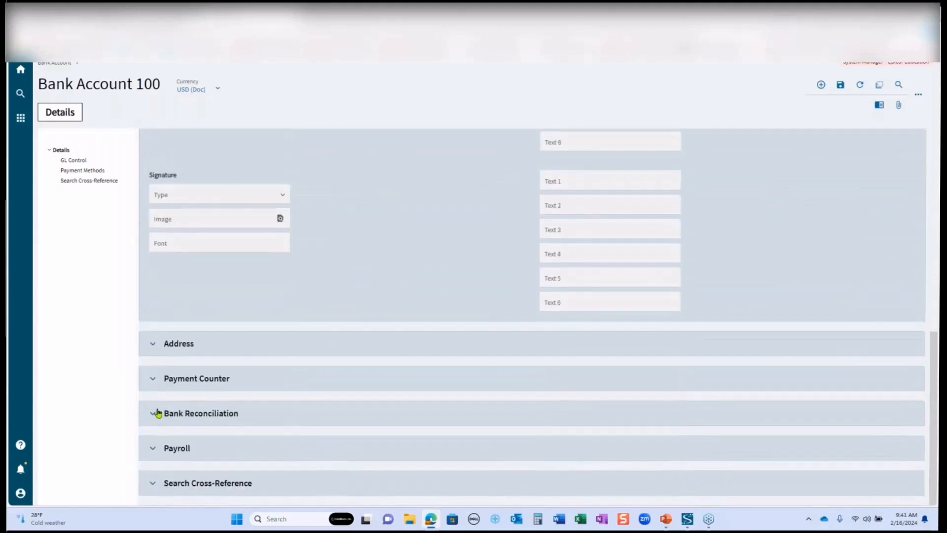
{"action": "left_click", "coordinate": [154, 344]}
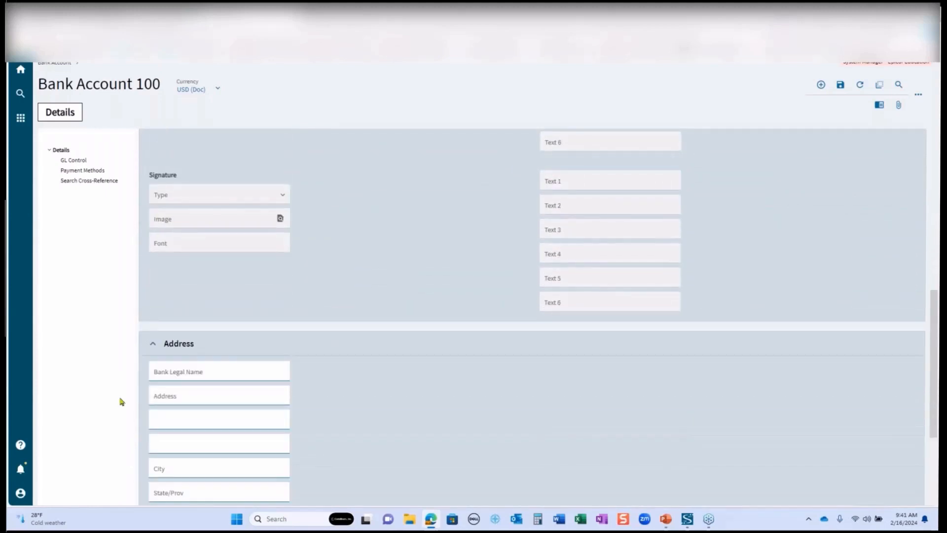
{"action": "scroll", "coordinate": [140, 395], "scroll_direction": "down", "scroll_amount": 4}
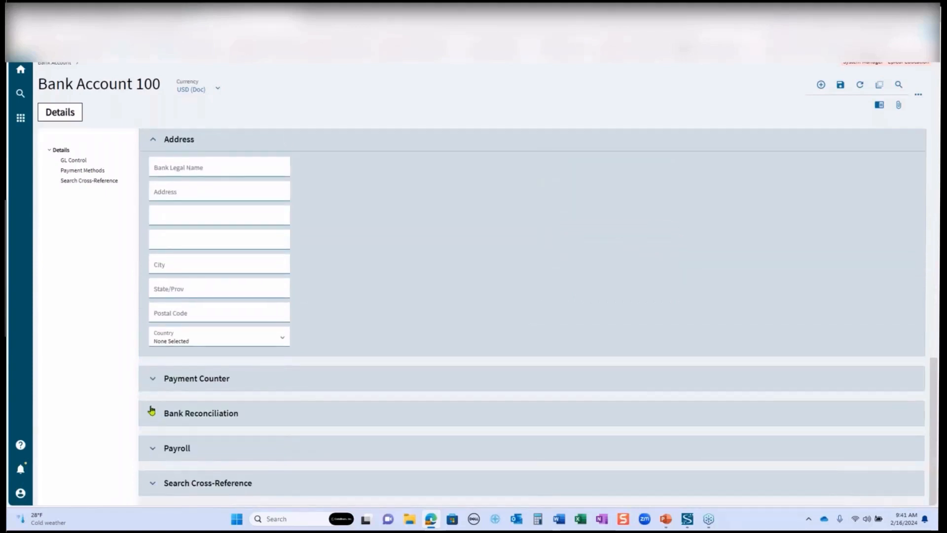
Step: Expand the Bank Reconciliation and Payroll sections of the bank account and review their options
{"action": "left_click", "coordinate": [158, 414]}
{"action": "scroll", "coordinate": [321, 364], "scroll_direction": "down", "scroll_amount": 4}
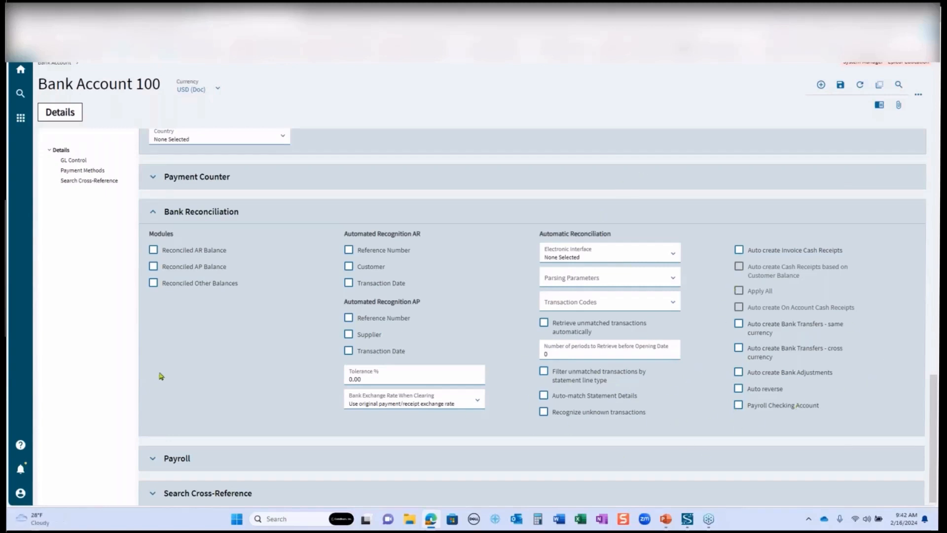
{"action": "scroll", "coordinate": [176, 373], "scroll_direction": "down", "scroll_amount": 1}
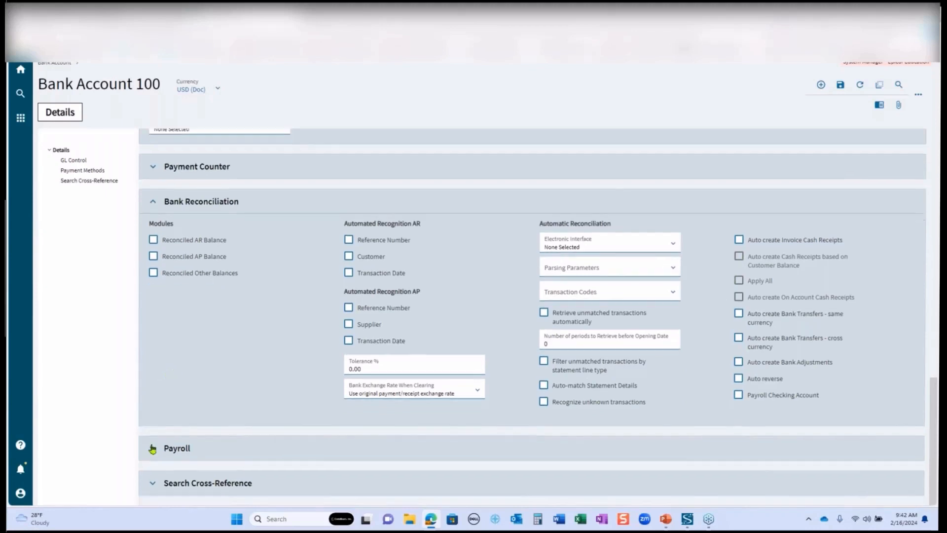
{"action": "left_click", "coordinate": [153, 448]}
{"action": "scroll", "coordinate": [210, 391], "scroll_direction": "down", "scroll_amount": 2}
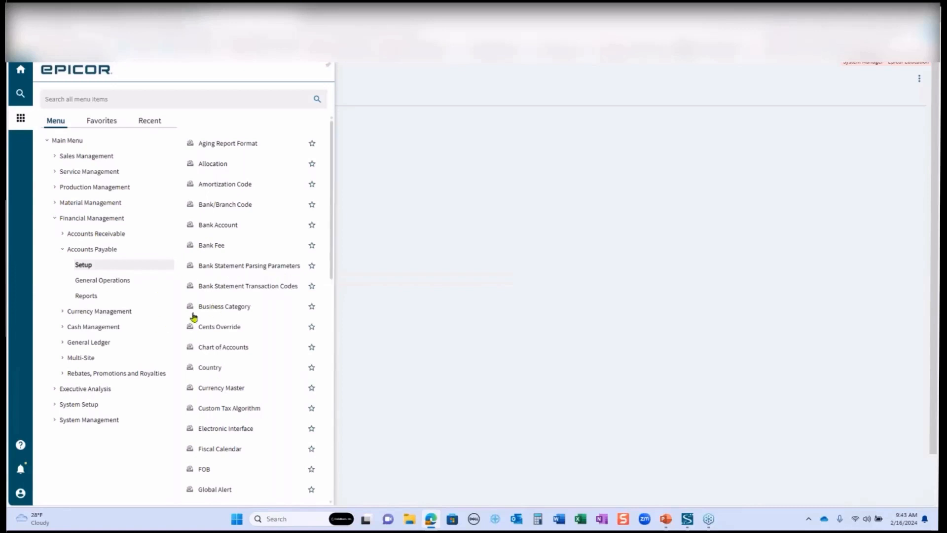
Step: Open Bank Statement Transaction Codes from the Accounts Payable setup to view its templates
{"action": "left_click", "coordinate": [261, 287]}
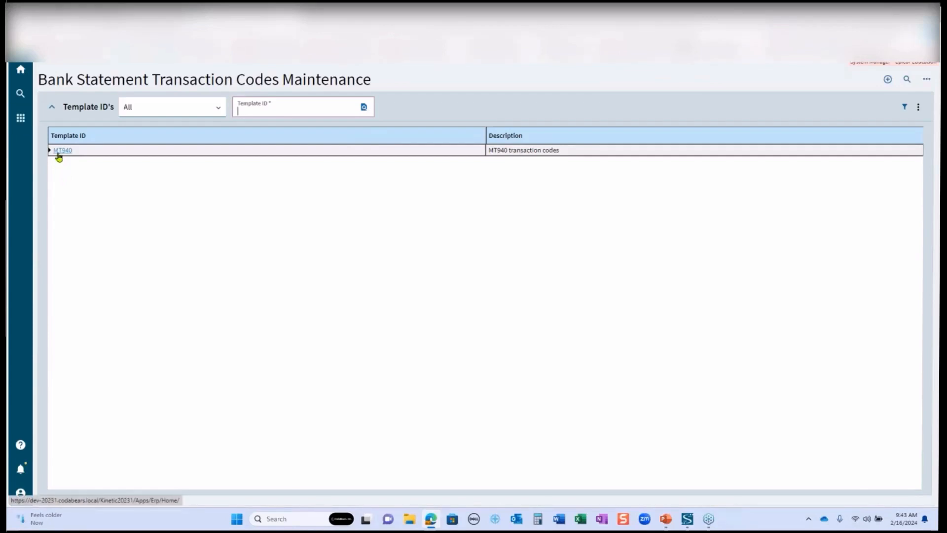
Step: Open Bank Adjustment Entry from Accounts Payable General Operations, and open and dismiss the bank group search
{"action": "left_click", "coordinate": [20, 118]}
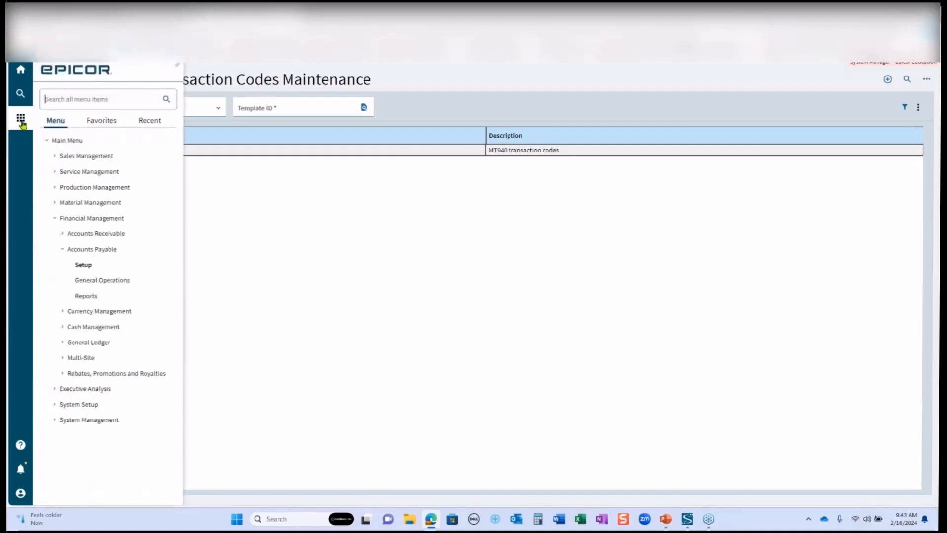
{"action": "left_click", "coordinate": [104, 281]}
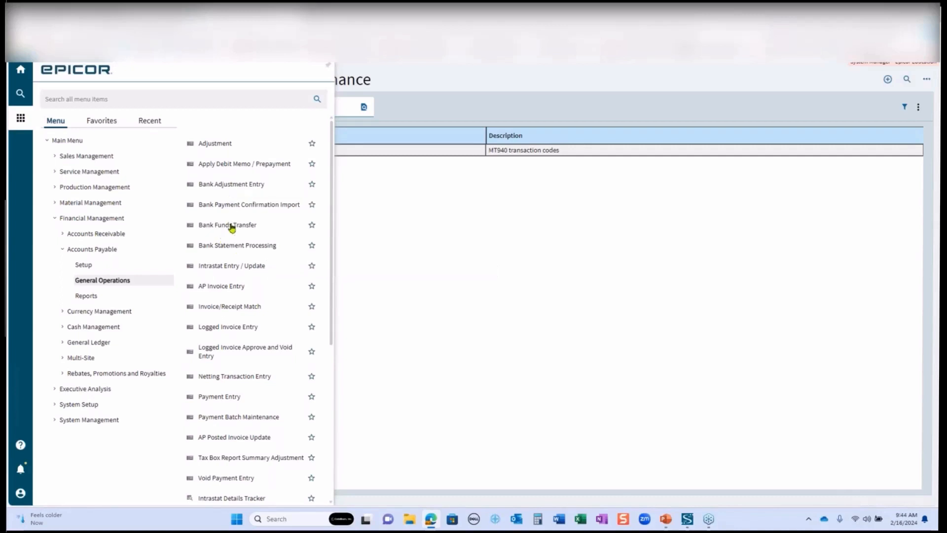
{"action": "left_click", "coordinate": [228, 188]}
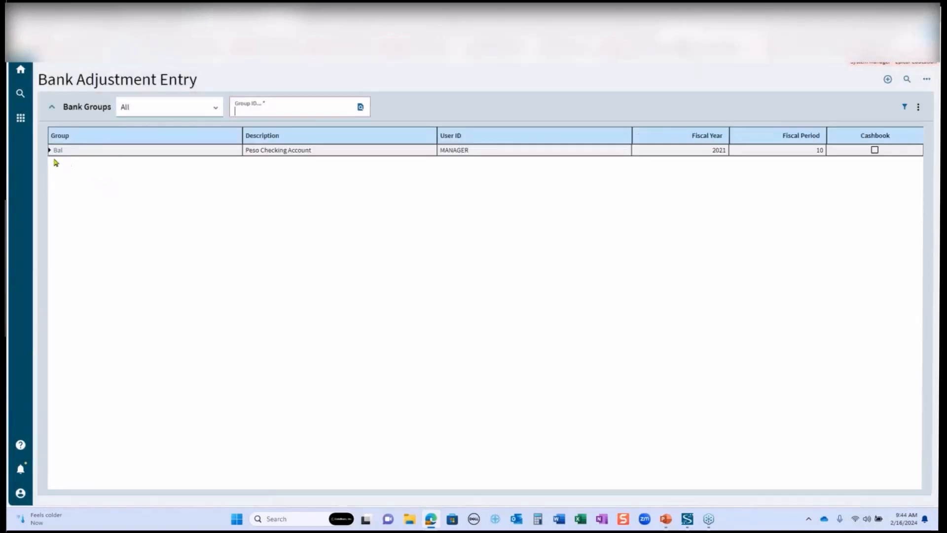
{"action": "left_click", "coordinate": [361, 110]}
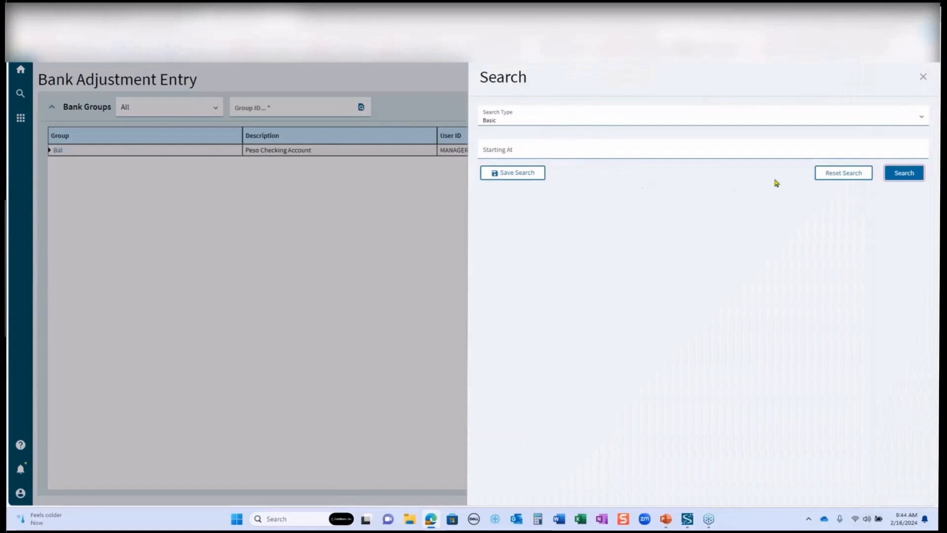
{"action": "left_click", "coordinate": [922, 76]}
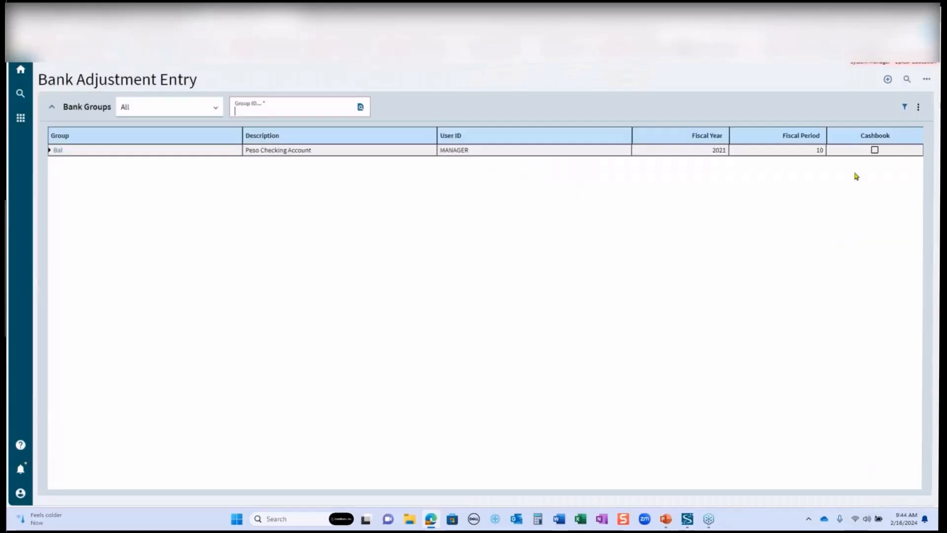
Step: Create a bank group with ID Test for the Main Checking Account and save it
{"action": "left_click", "coordinate": [887, 80]}
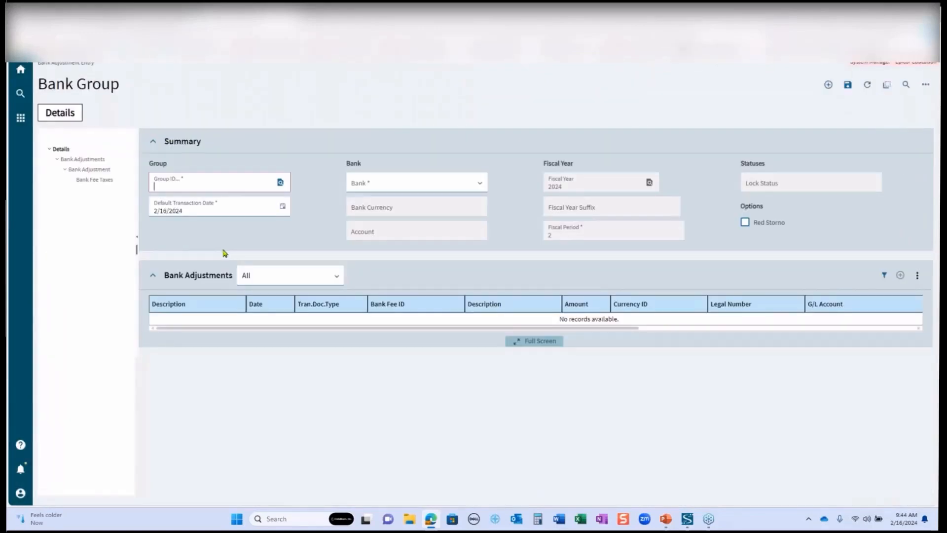
{"action": "type", "text": "Test"}
{"action": "key", "text": "Tab"}
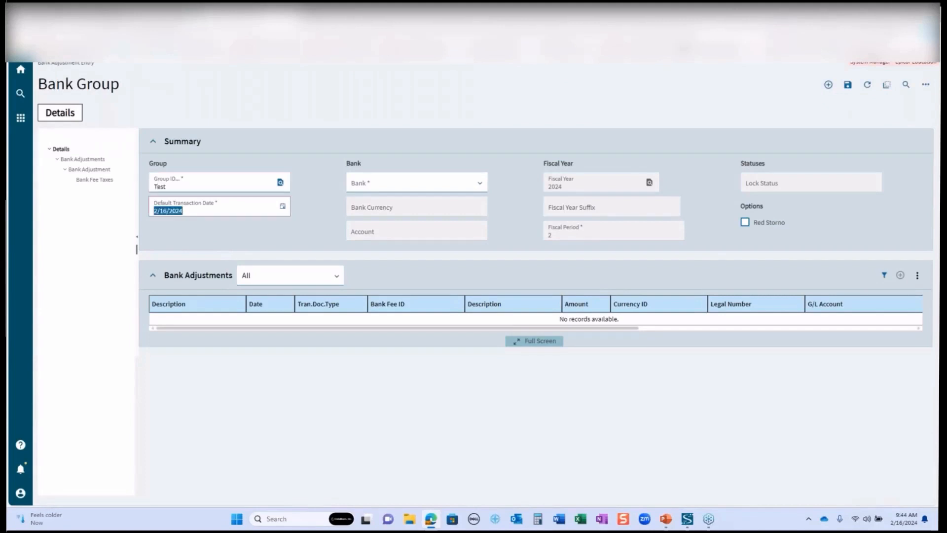
{"action": "left_click", "coordinate": [479, 183]}
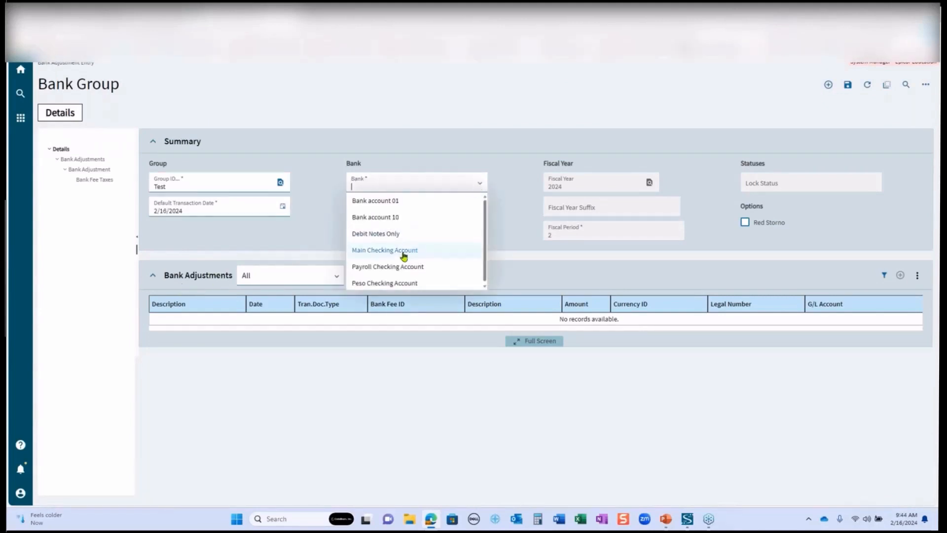
{"action": "left_click", "coordinate": [403, 254]}
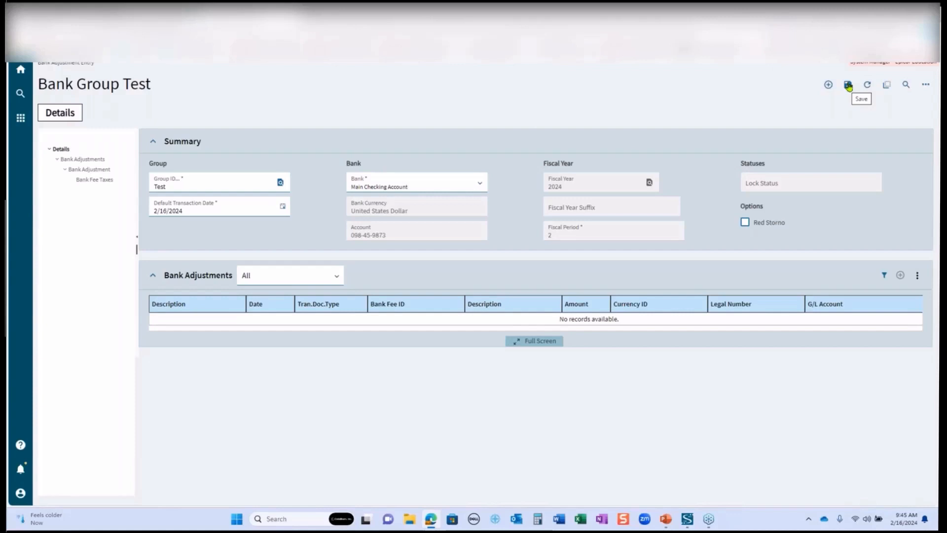
{"action": "left_click", "coordinate": [848, 86]}
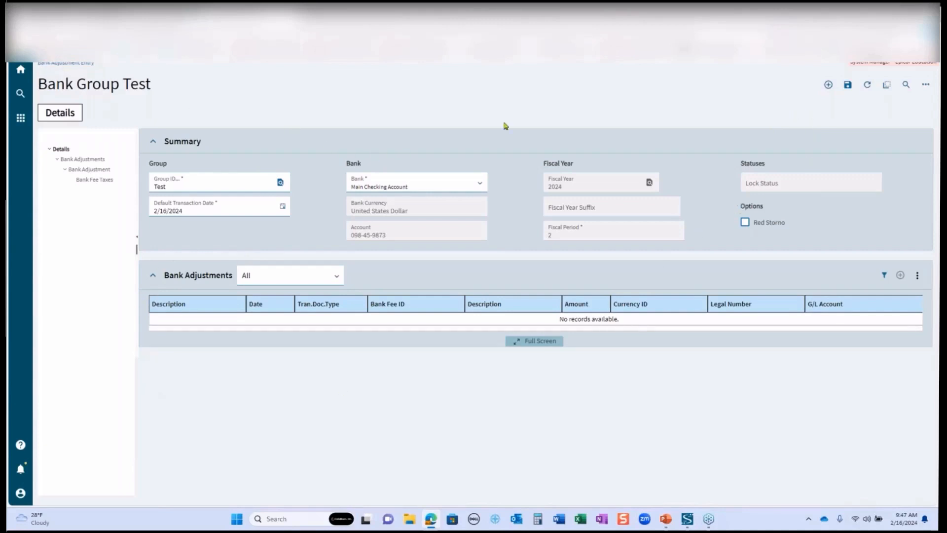
{"action": "left_click", "coordinate": [849, 86]}
Step: Add a bank adjustment to the Test group with the description Bank Fee and an amount of 100.00
{"action": "left_click", "coordinate": [900, 278]}
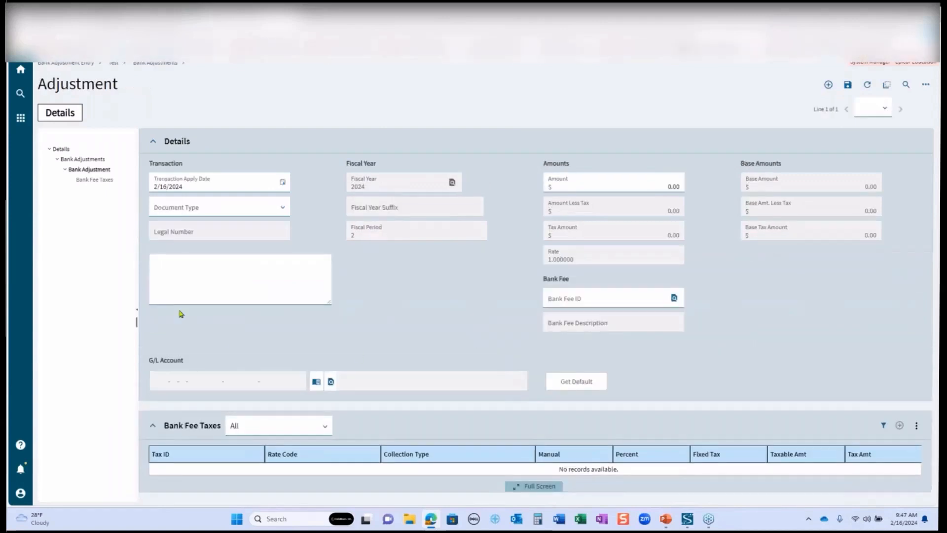
{"action": "left_click", "coordinate": [223, 271]}
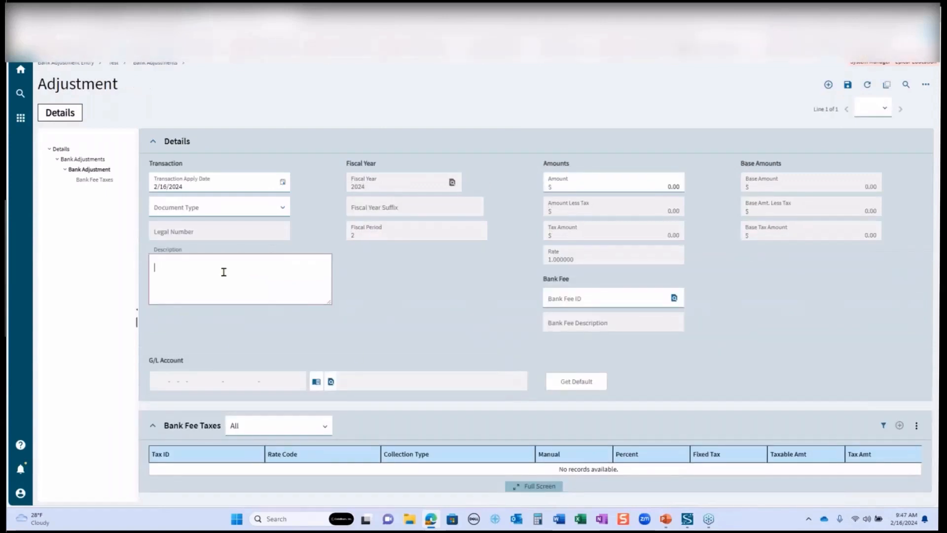
{"action": "type", "text": "Ban"}
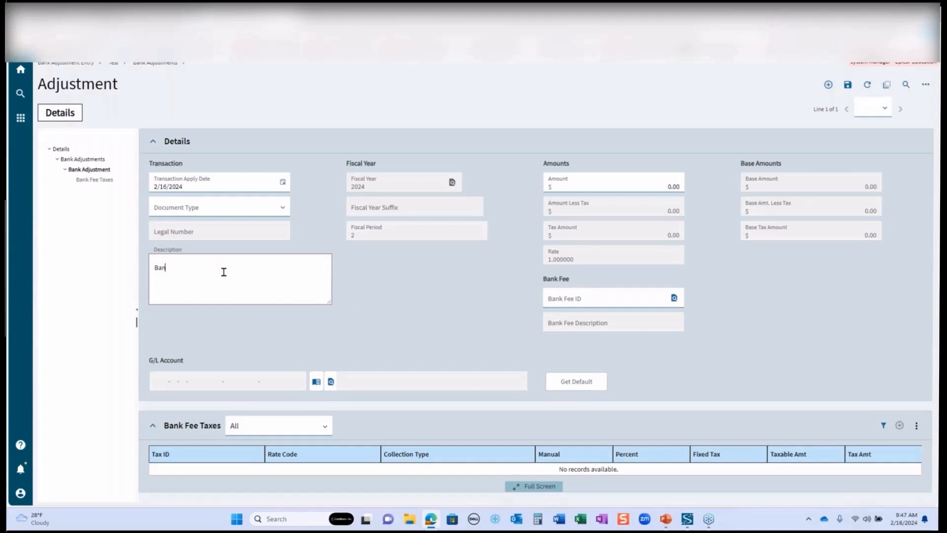
{"action": "type", "text": "k Fee"}
{"action": "key", "text": "Tab"}
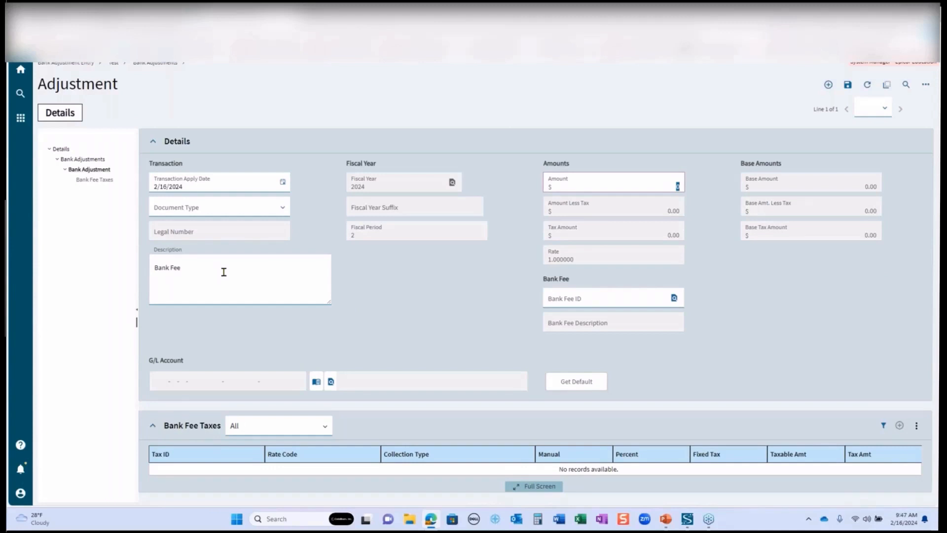
{"action": "type", "text": "100.00"}
{"action": "key", "text": "Tab"}
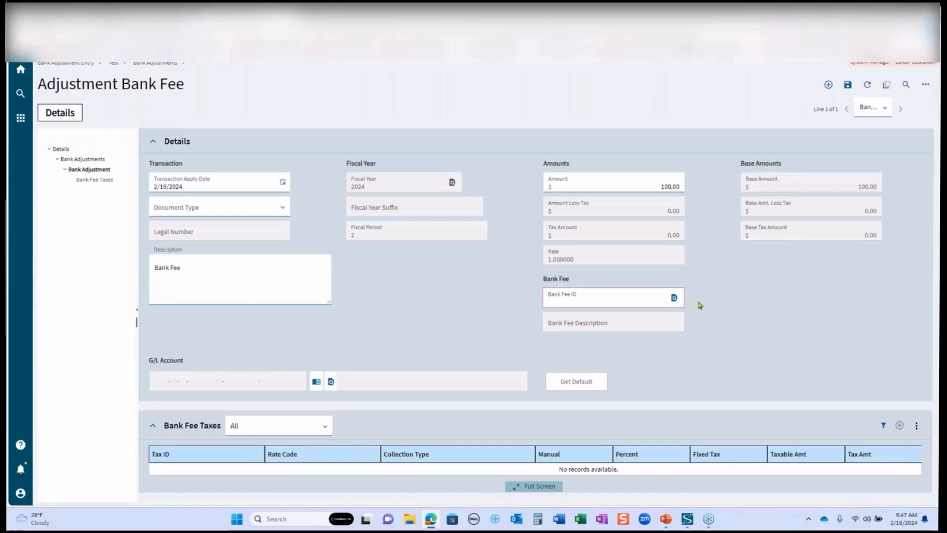
Step: Search the available bank fee IDs for the adjustment and close the search without selecting one
{"action": "left_click", "coordinate": [675, 298]}
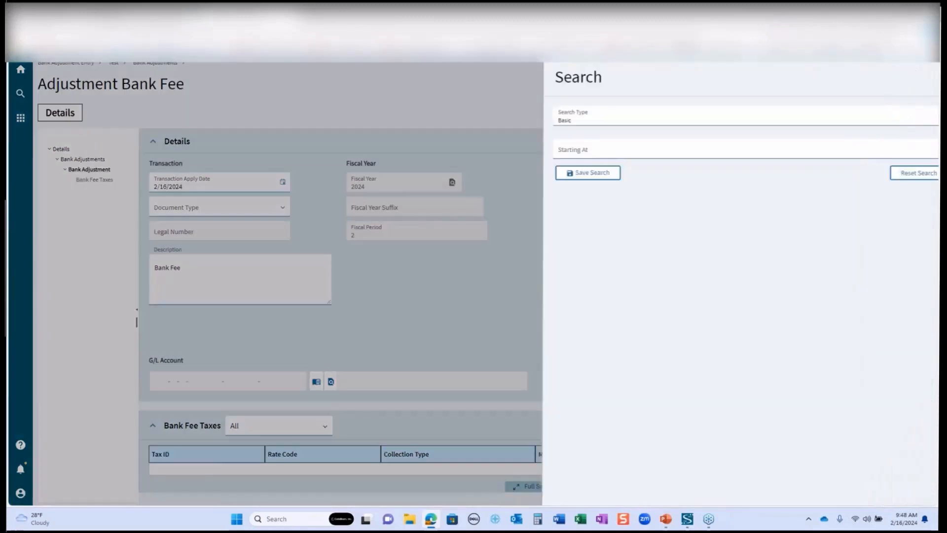
{"action": "left_click", "coordinate": [912, 181]}
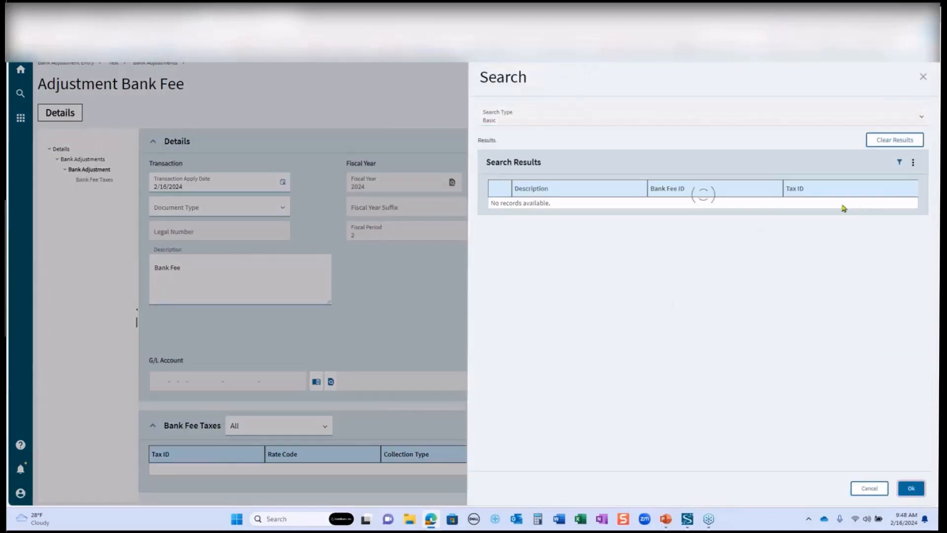
{"action": "left_click", "coordinate": [868, 488]}
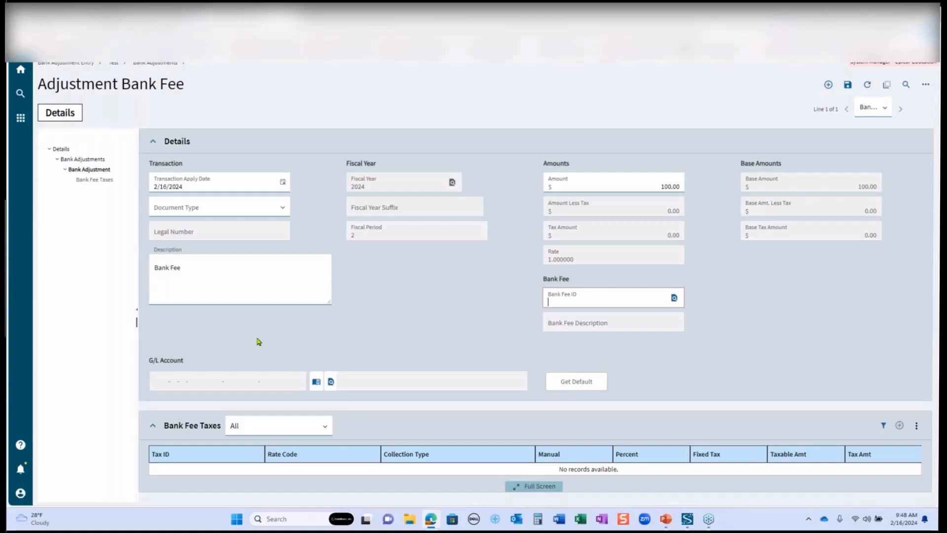
Step: Set the adjustment's G/L account to 6450-00-00, Bank Fees and Charges-MAIN-CORP, and look through the G/L account search list
{"action": "left_click", "coordinate": [329, 381]}
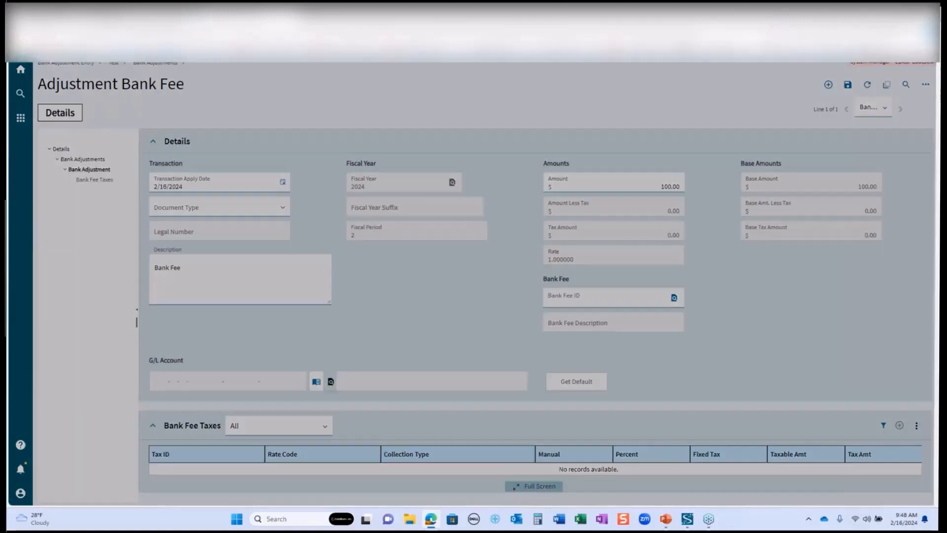
{"action": "left_click", "coordinate": [901, 346]}
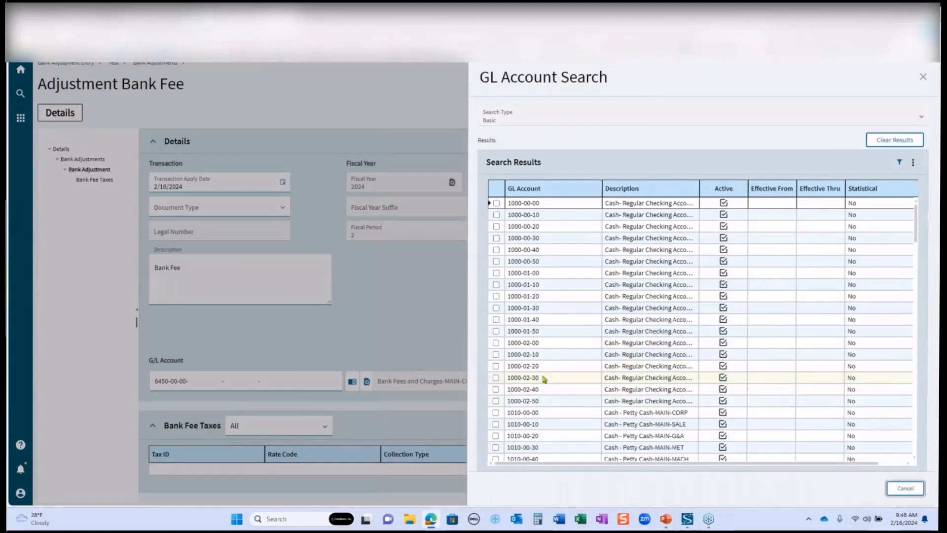
{"action": "scroll", "coordinate": [594, 404], "scroll_direction": "down", "scroll_amount": 1}
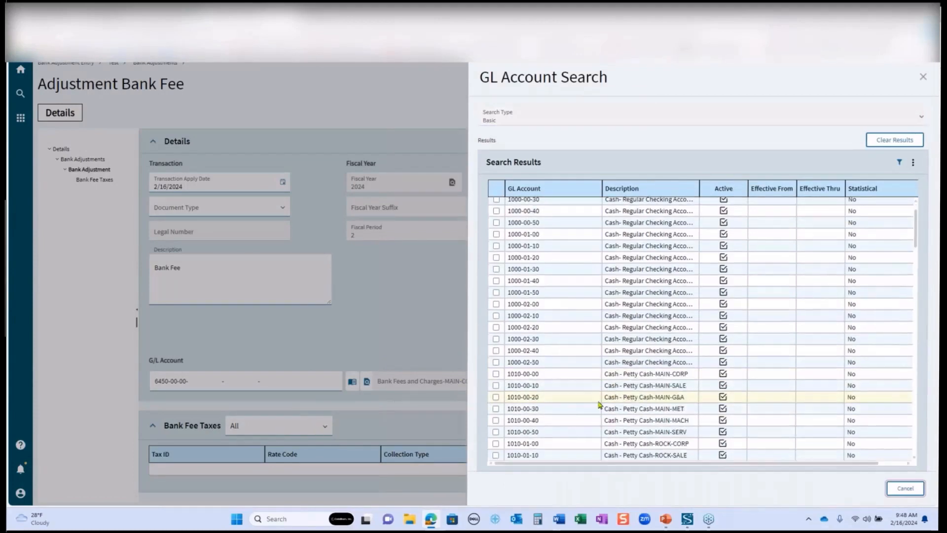
{"action": "scroll", "coordinate": [600, 405], "scroll_direction": "down", "scroll_amount": 5}
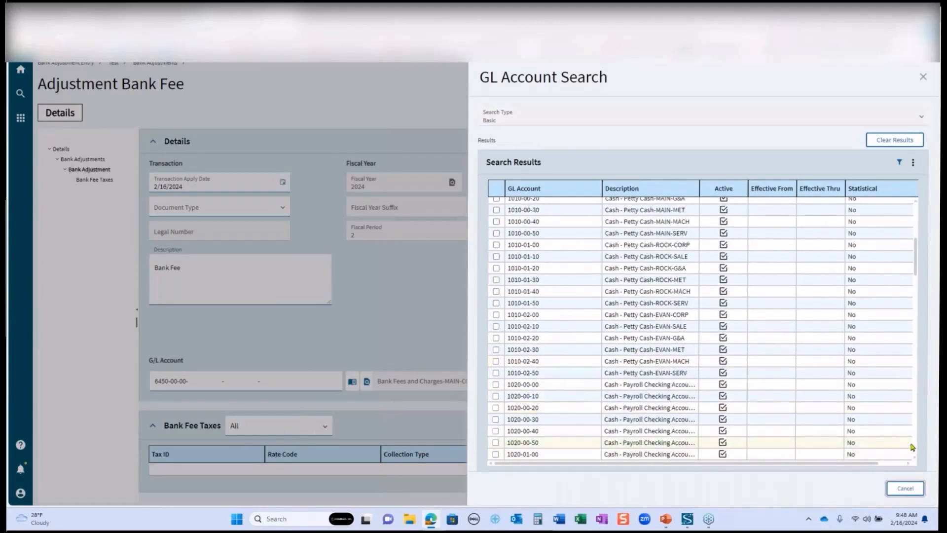
{"action": "scroll", "coordinate": [913, 446], "scroll_direction": "down", "scroll_amount": 5}
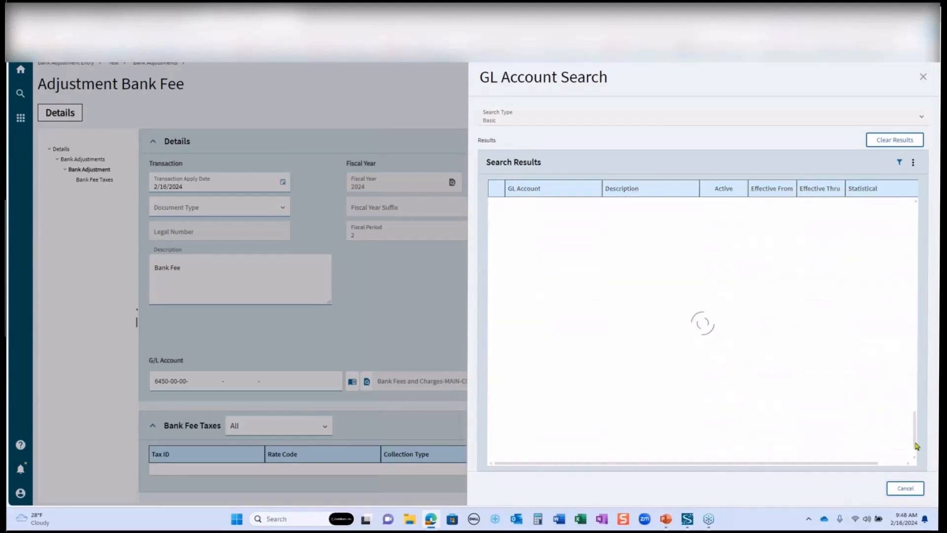
{"action": "scroll", "coordinate": [756, 375], "scroll_direction": "down", "scroll_amount": 5}
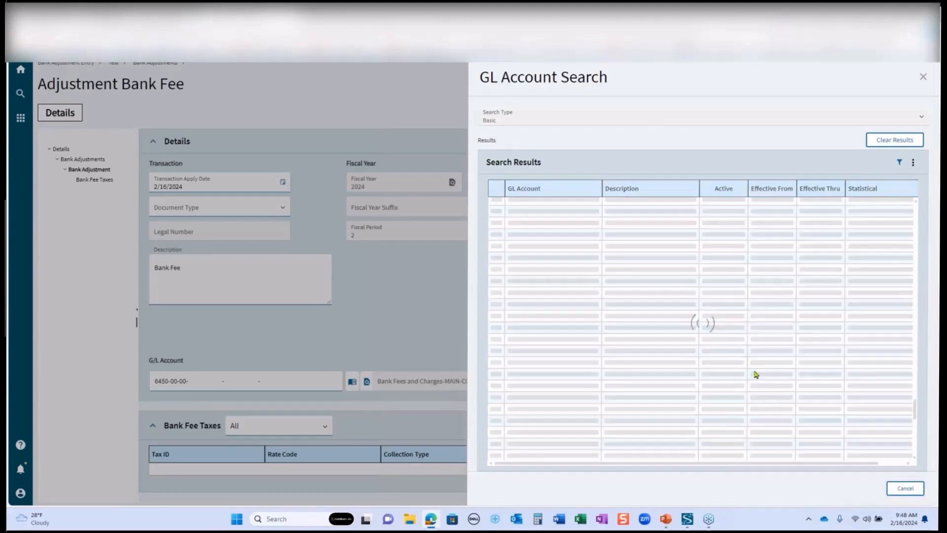
{"action": "scroll", "coordinate": [769, 314], "scroll_direction": "down", "scroll_amount": 10}
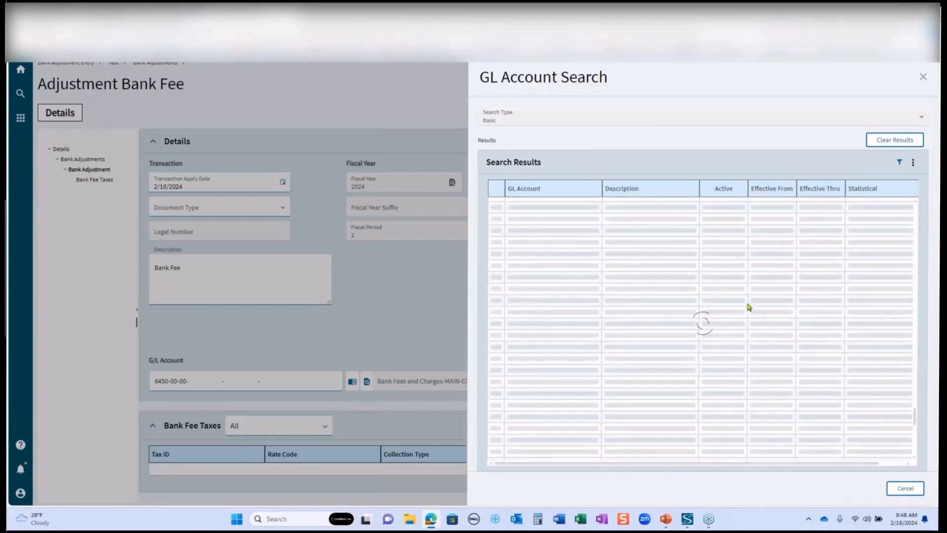
{"action": "scroll", "coordinate": [658, 367], "scroll_direction": "down", "scroll_amount": 8}
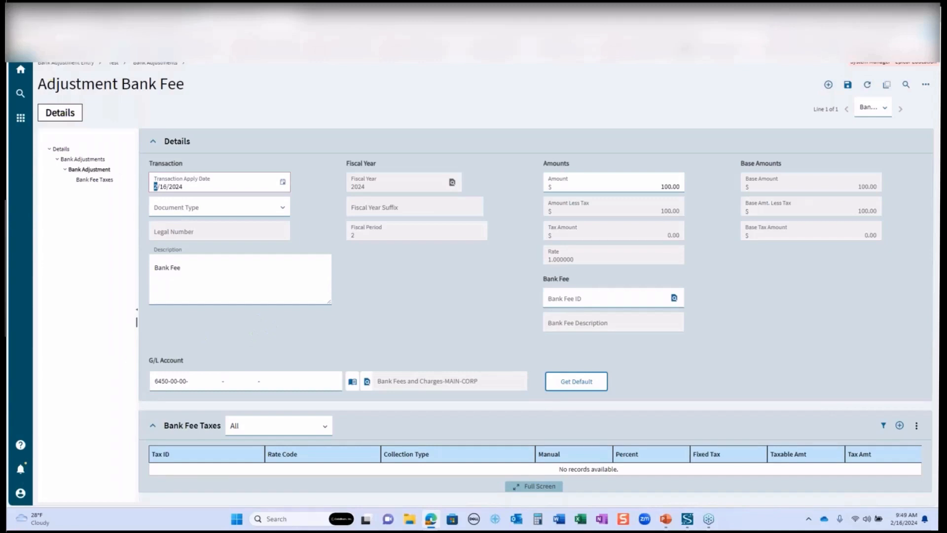
Step: Return to the Test bank group and print its group edit list
{"action": "left_click", "coordinate": [114, 62]}
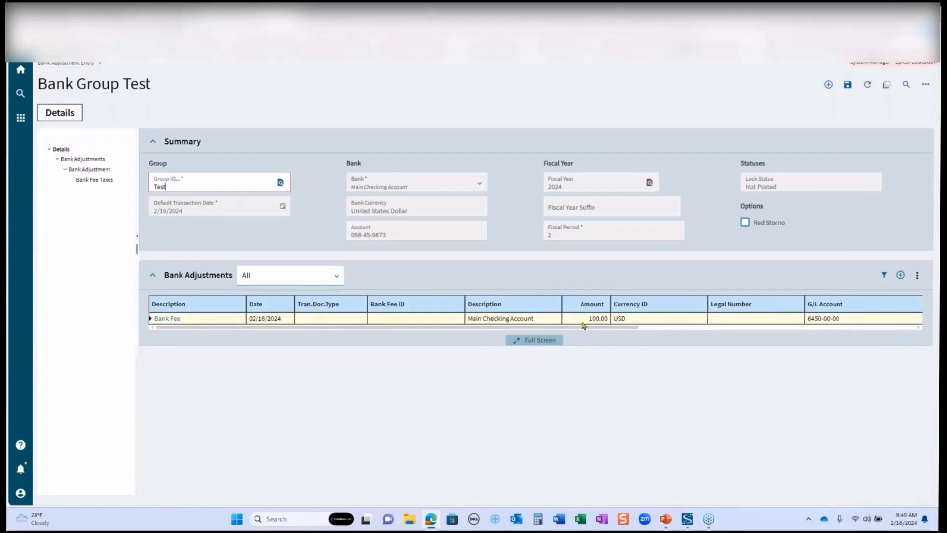
{"action": "left_click", "coordinate": [925, 87]}
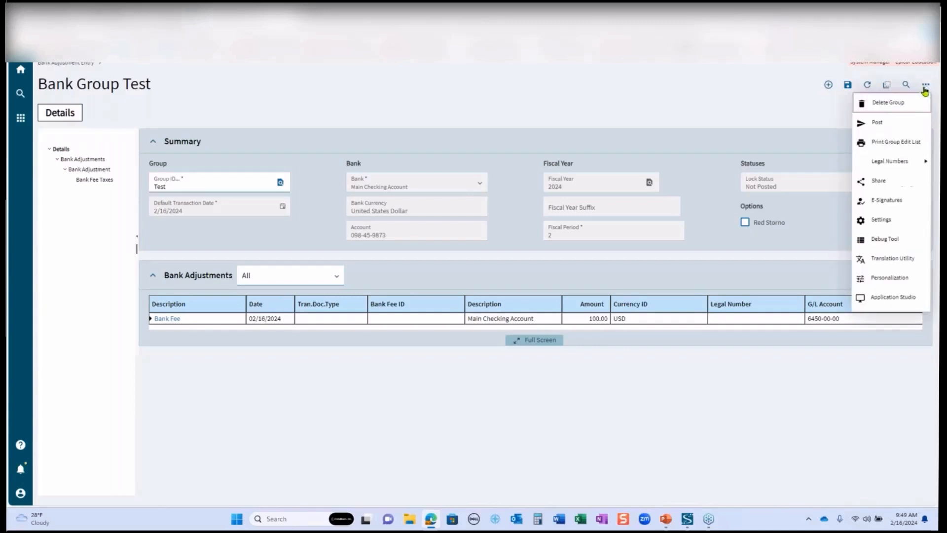
{"action": "left_click", "coordinate": [892, 143]}
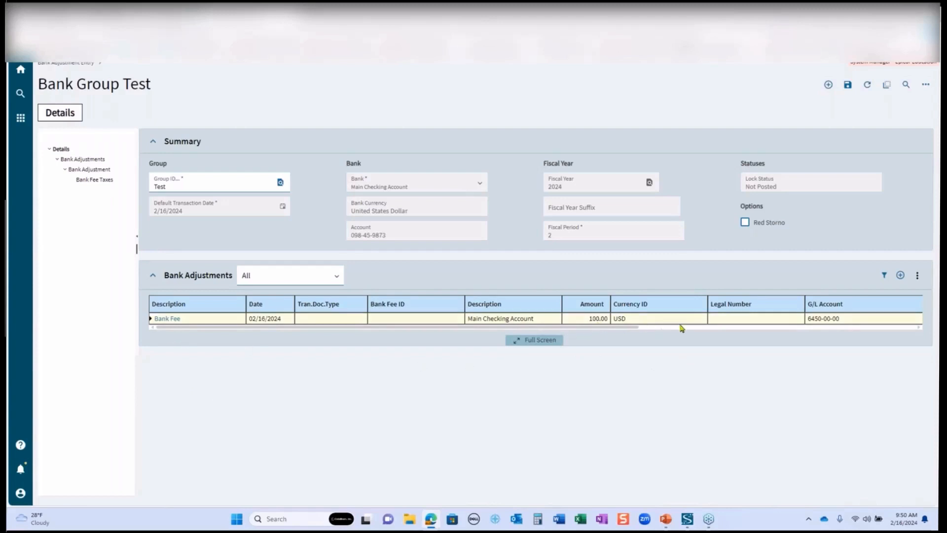
Step: Re-enter the Bank Fee line's amount as 100 in the Test group's list of bank adjustments
{"action": "left_click", "coordinate": [587, 319]}
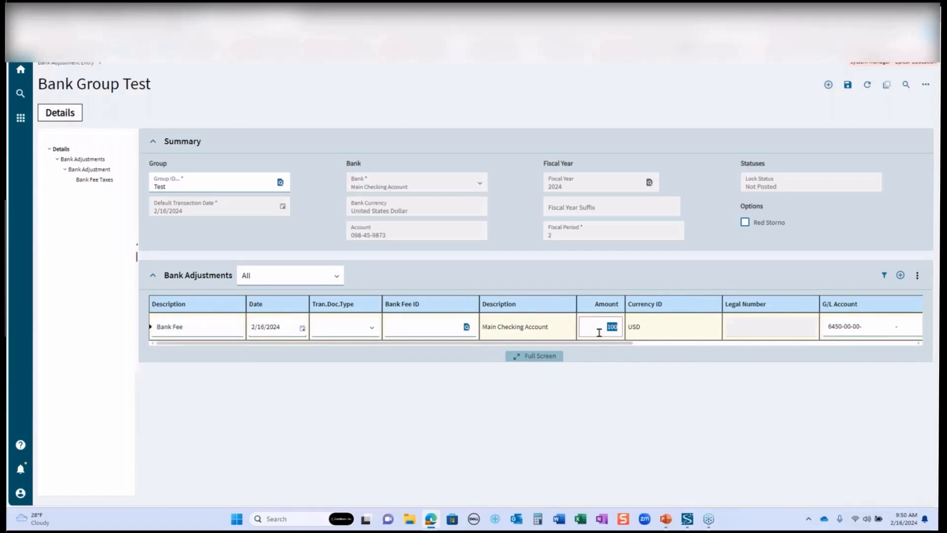
{"action": "type", "text": "100"}
{"action": "key", "text": "Tab"}
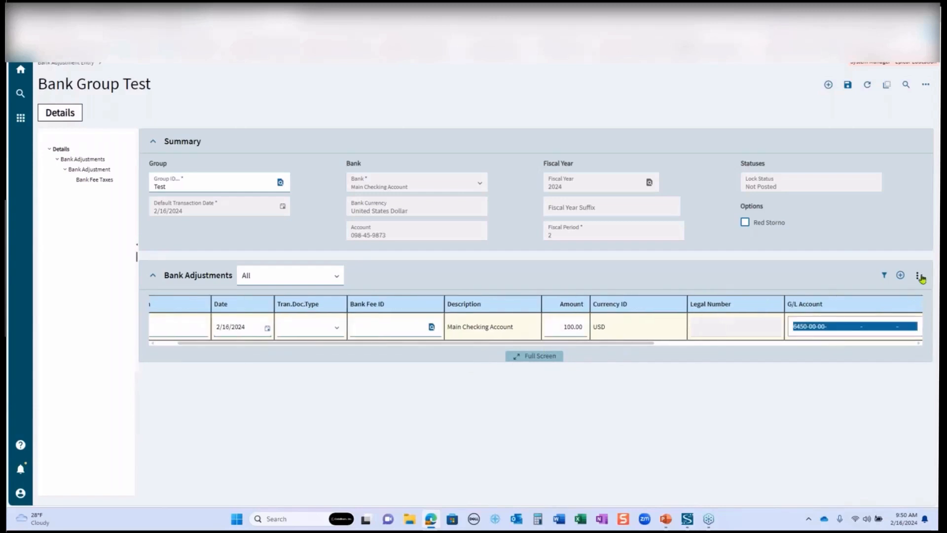
{"action": "left_click", "coordinate": [580, 362]}
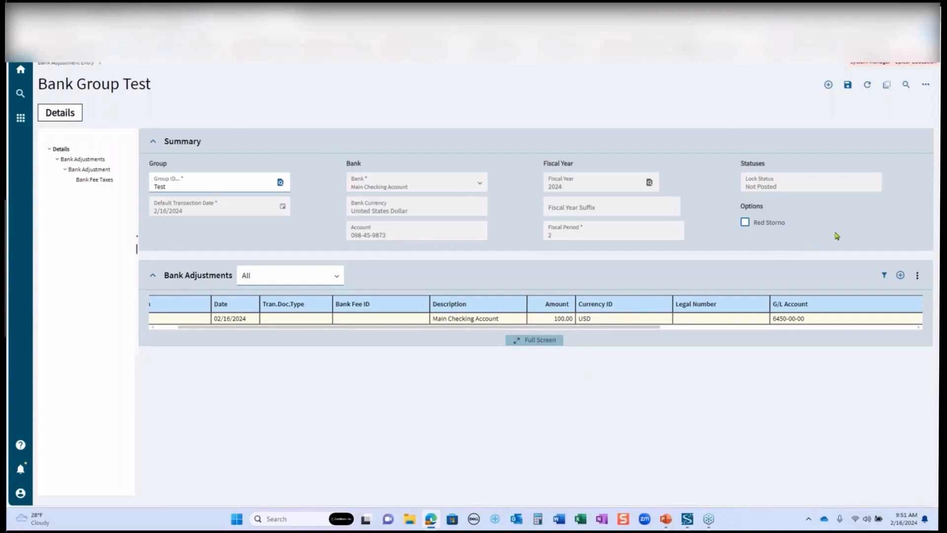
Step: Submit the Test bank group for posting and close the bank adjustment posting form
{"action": "left_click", "coordinate": [925, 87]}
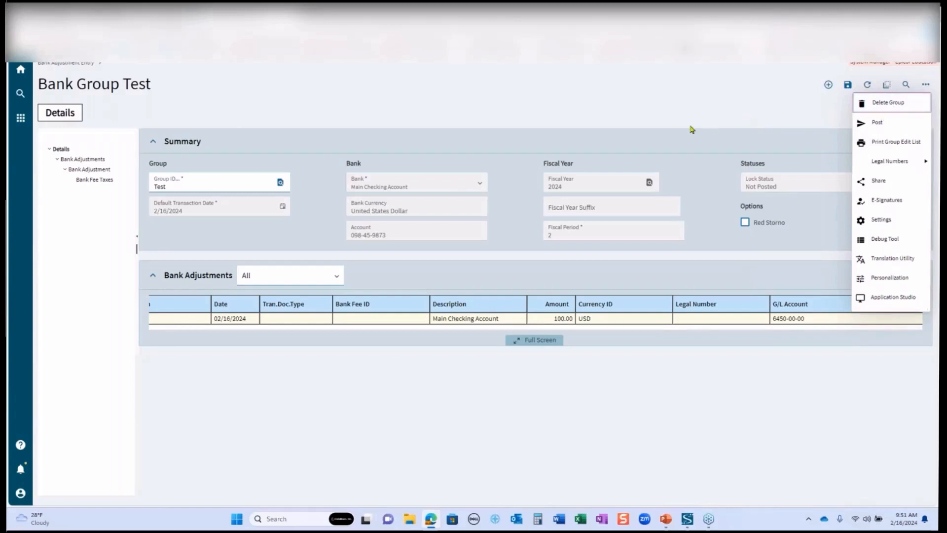
{"action": "left_click", "coordinate": [880, 127]}
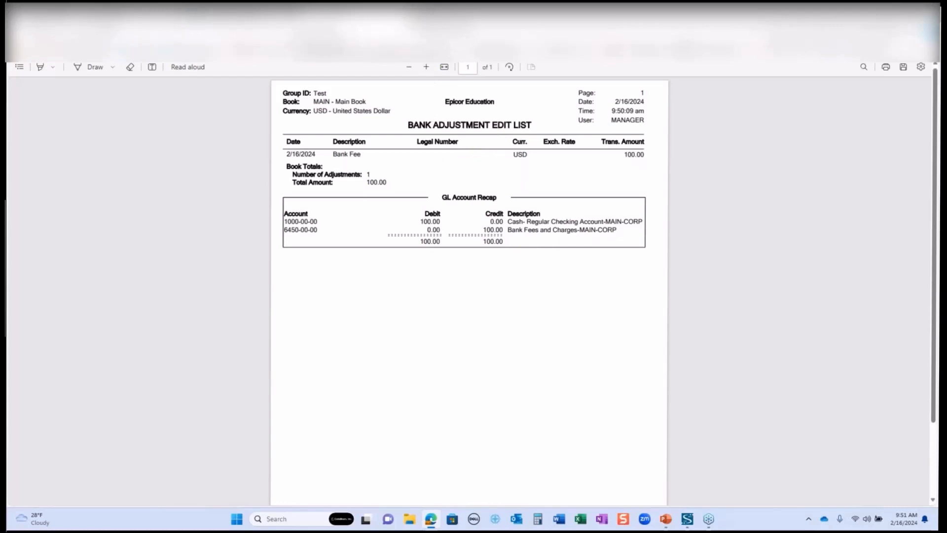
{"action": "left_click", "coordinate": [442, 28]}
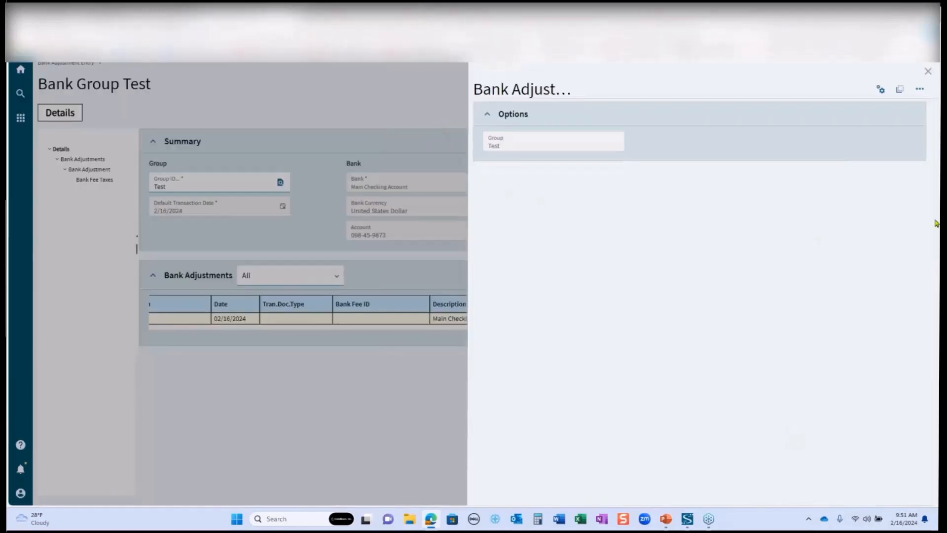
{"action": "left_click", "coordinate": [882, 91]}
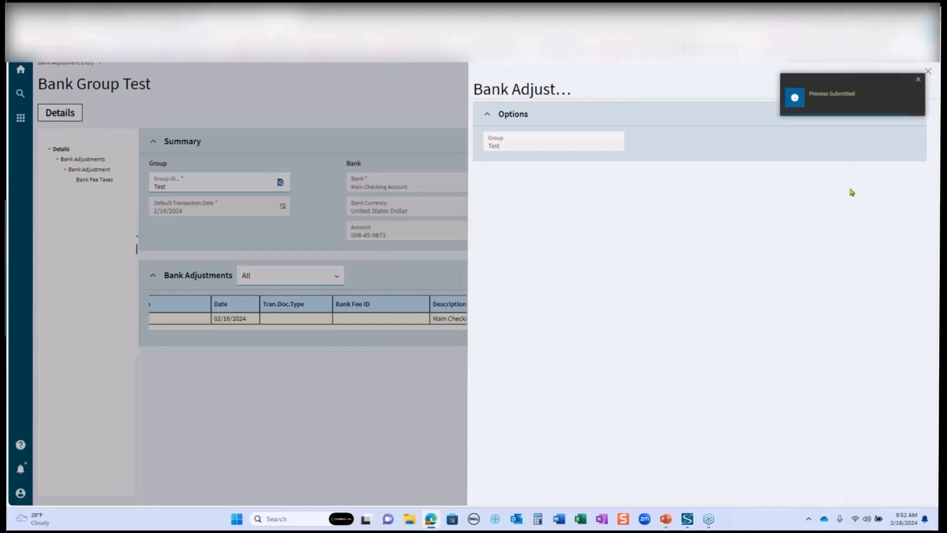
{"action": "left_click", "coordinate": [929, 72]}
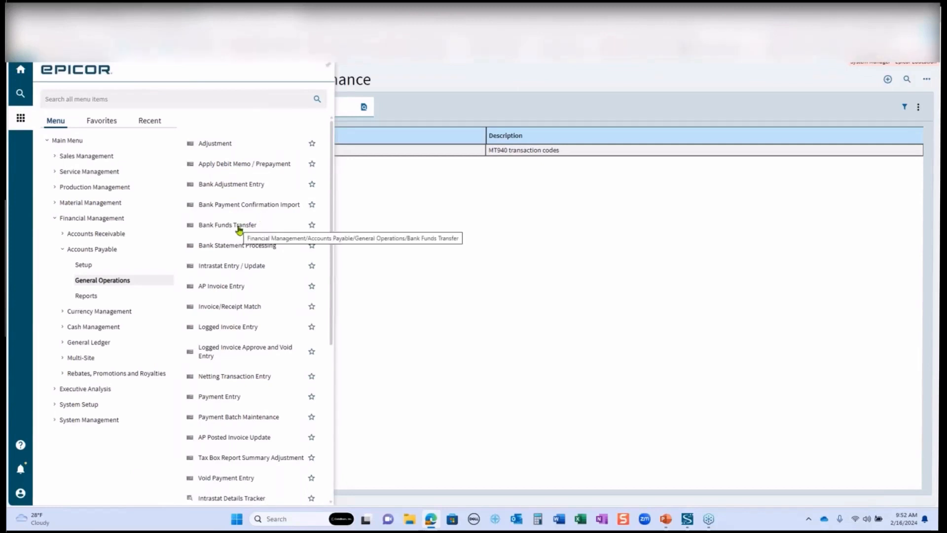
Step: Open Bank Funds Transfer from Accounts Payable General Operations and enter a 50,000 transfer from the Main Checking Account
{"action": "left_click", "coordinate": [238, 227]}
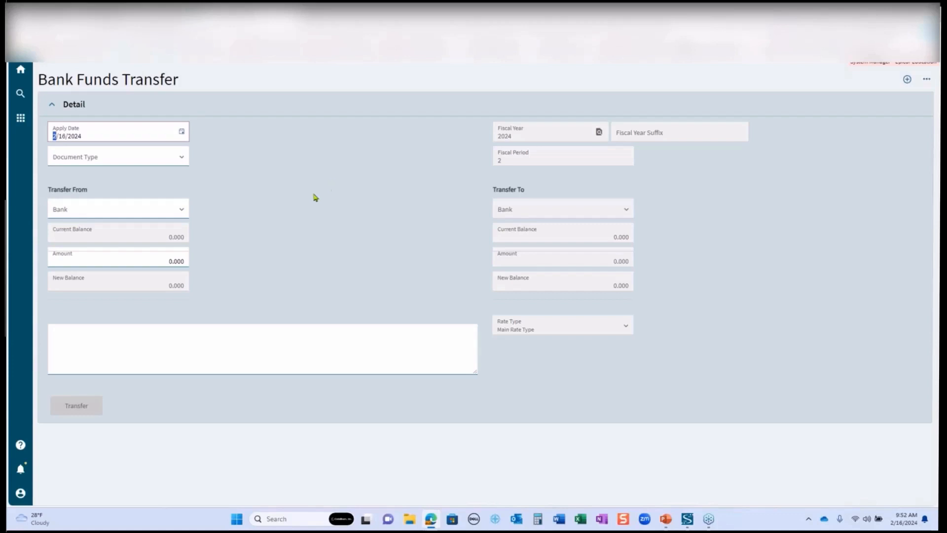
{"action": "left_click", "coordinate": [183, 214]}
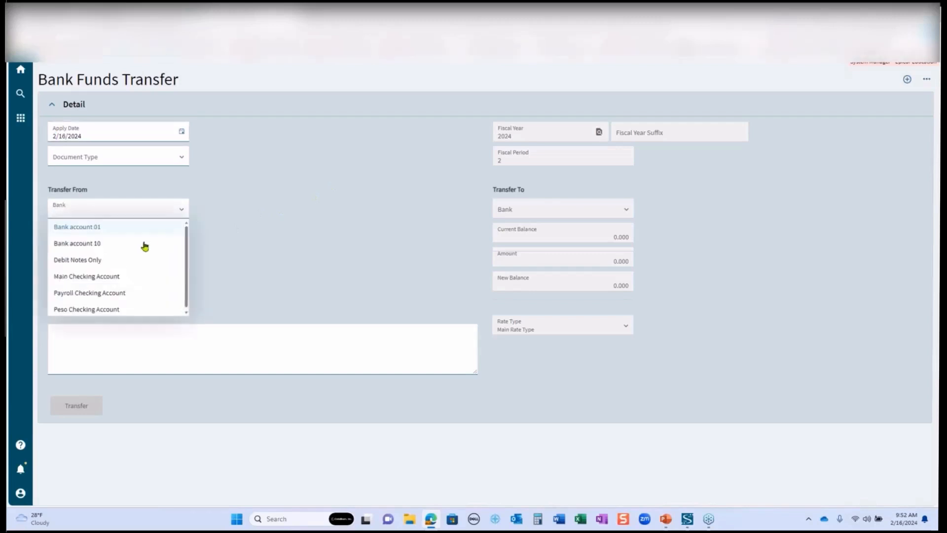
{"action": "left_click", "coordinate": [117, 278]}
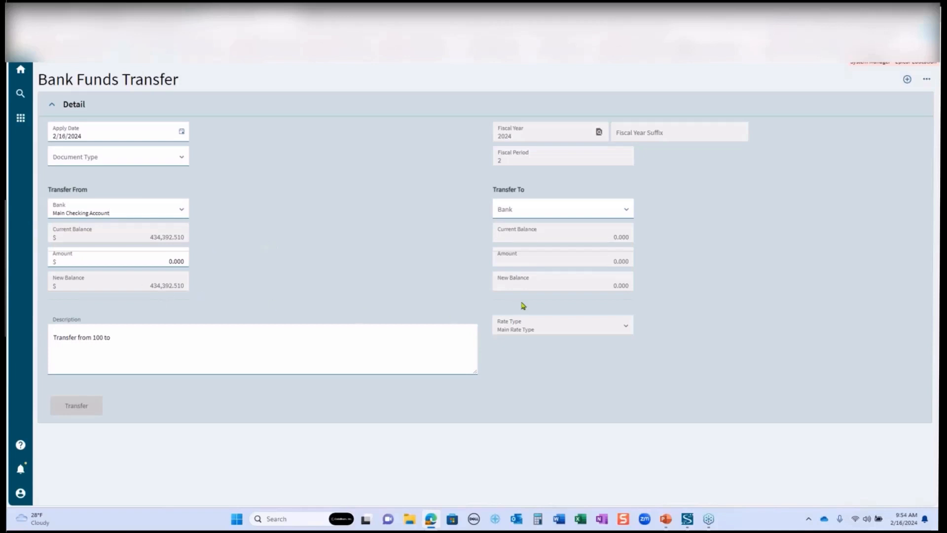
{"action": "left_click", "coordinate": [145, 259]}
{"action": "key", "text": "Tab"}
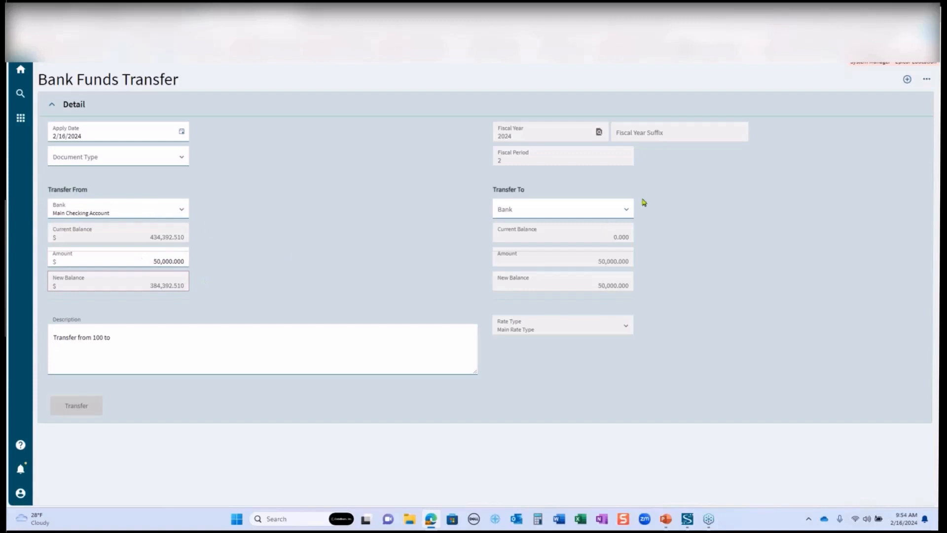
Step: Choose Bank account 01 as the receiving bank, run the funds transfer and confirm it
{"action": "left_click", "coordinate": [628, 213]}
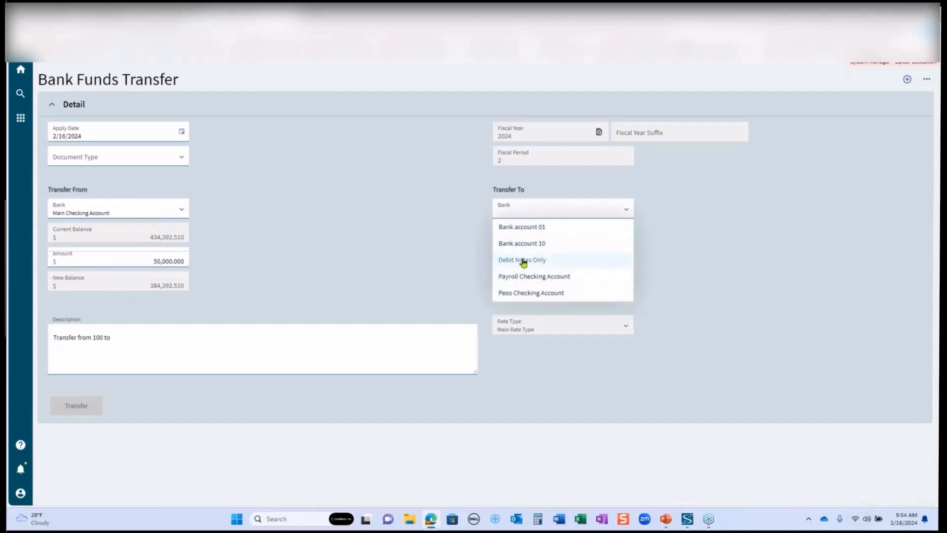
{"action": "left_click", "coordinate": [523, 228]}
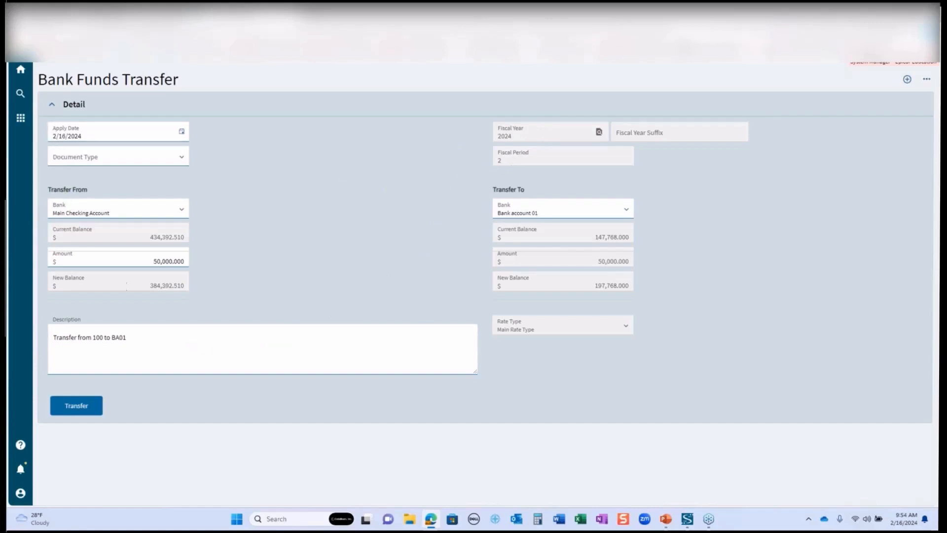
{"action": "left_click", "coordinate": [75, 408]}
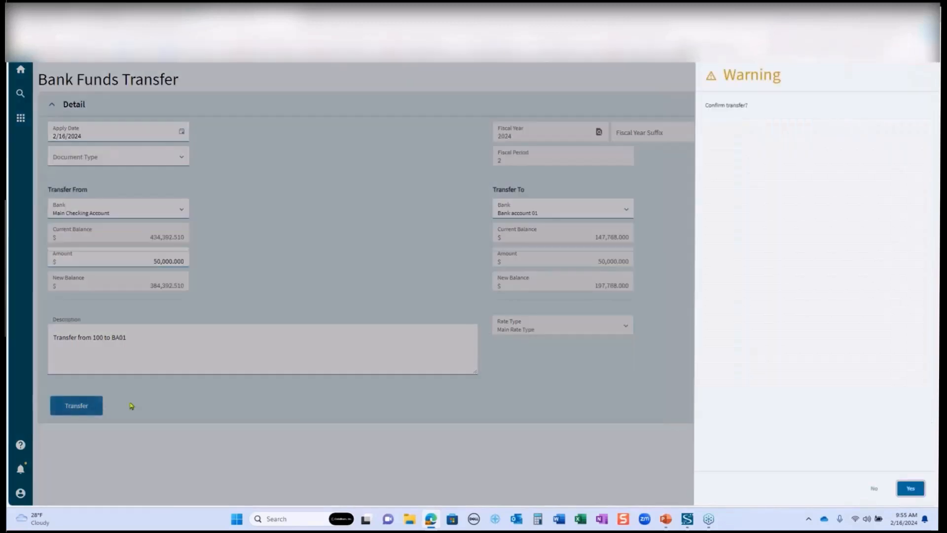
{"action": "left_click", "coordinate": [911, 490]}
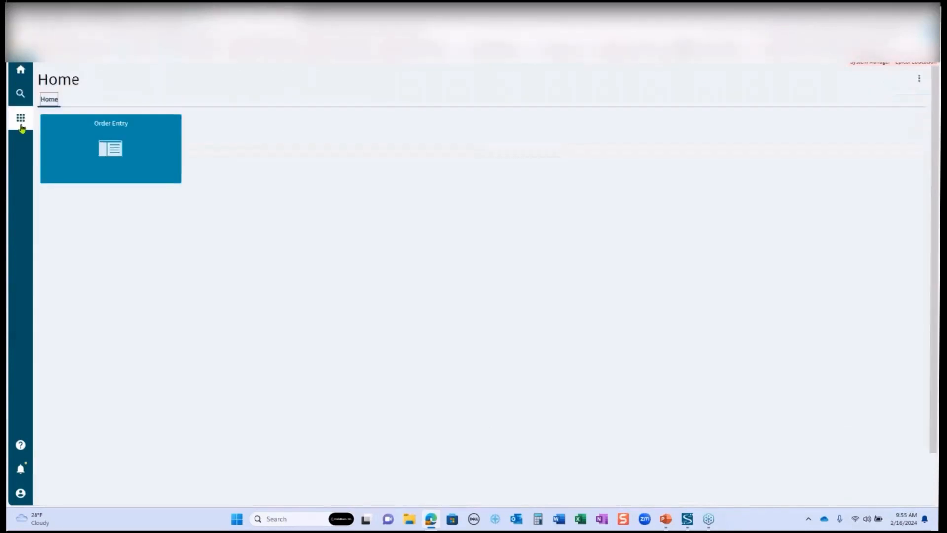
Step: Open Bank Statement Processing from Accounts Payable General Operations and choose the Main Checking Account
{"action": "left_click", "coordinate": [21, 122]}
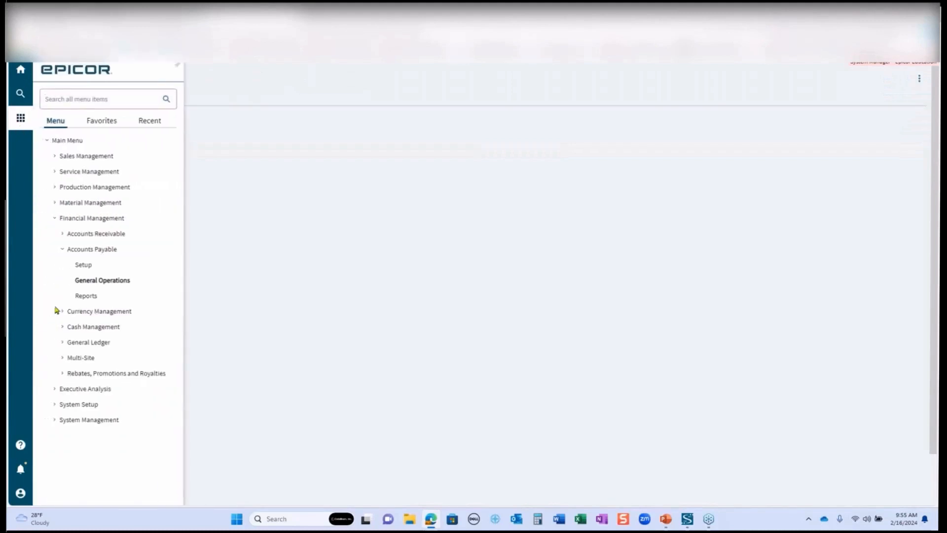
{"action": "left_click", "coordinate": [120, 281]}
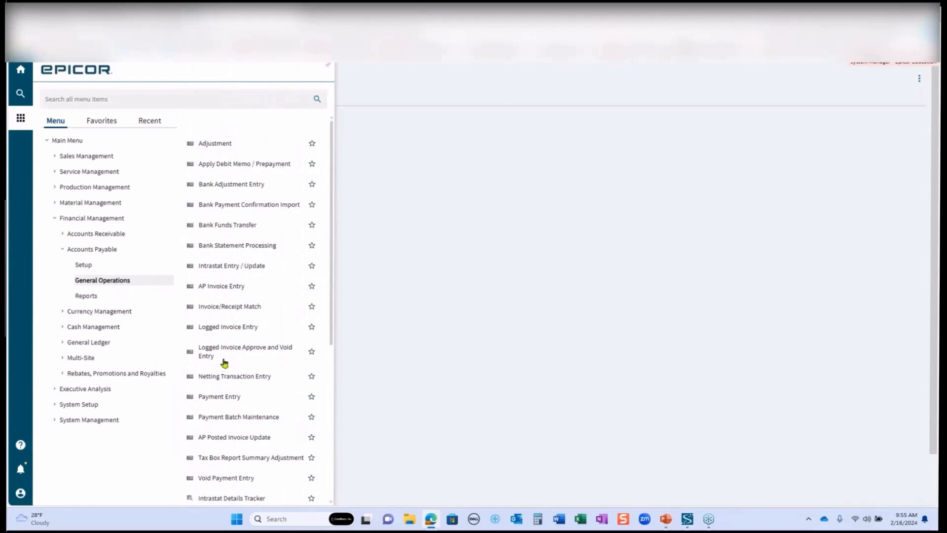
{"action": "left_click", "coordinate": [251, 246]}
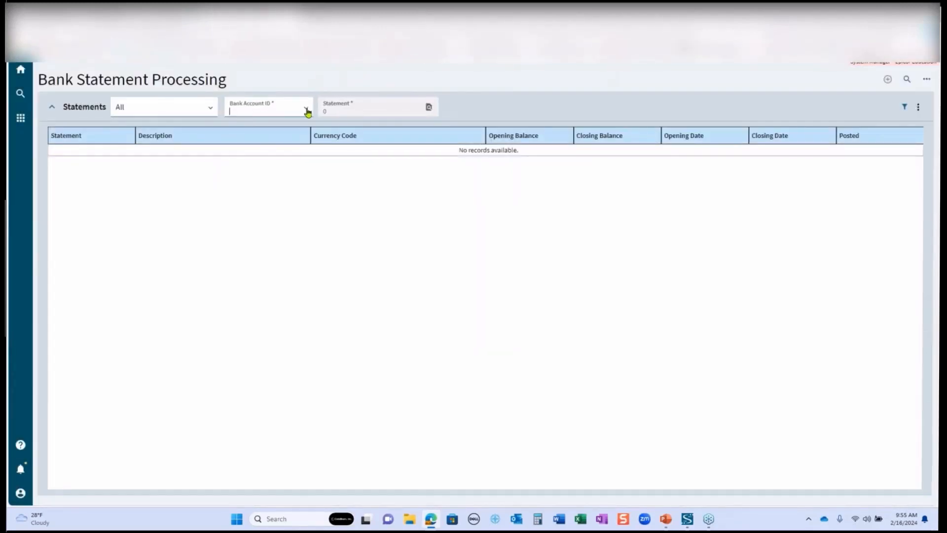
{"action": "left_click", "coordinate": [306, 110]}
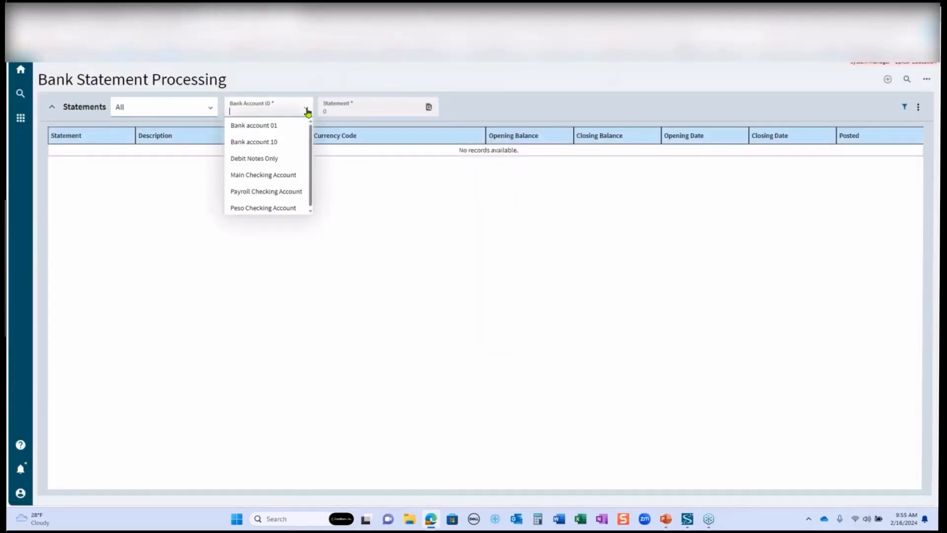
{"action": "left_click", "coordinate": [268, 178]}
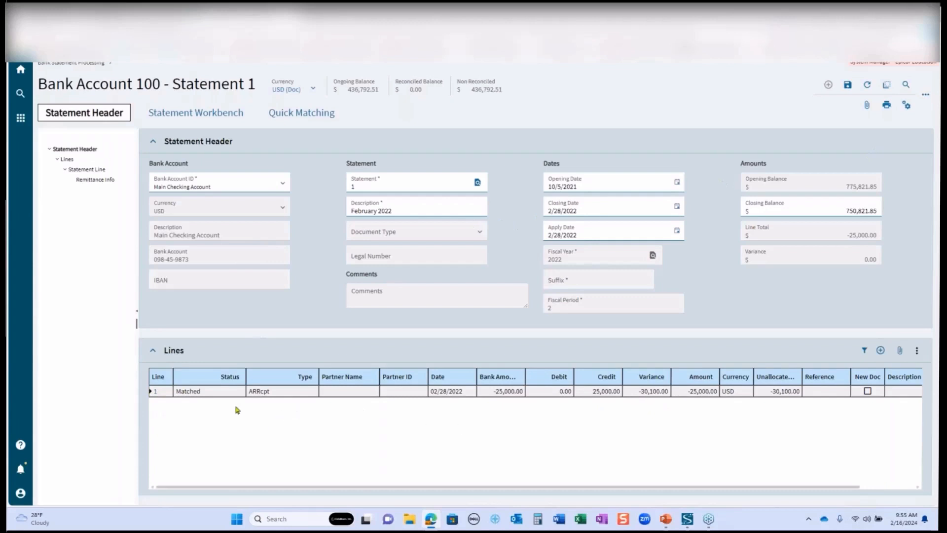
Step: Delete the only line of the Main Checking Account's February 2022 statement and the statement itself, confirming both deletions
{"action": "left_click", "coordinate": [917, 351]}
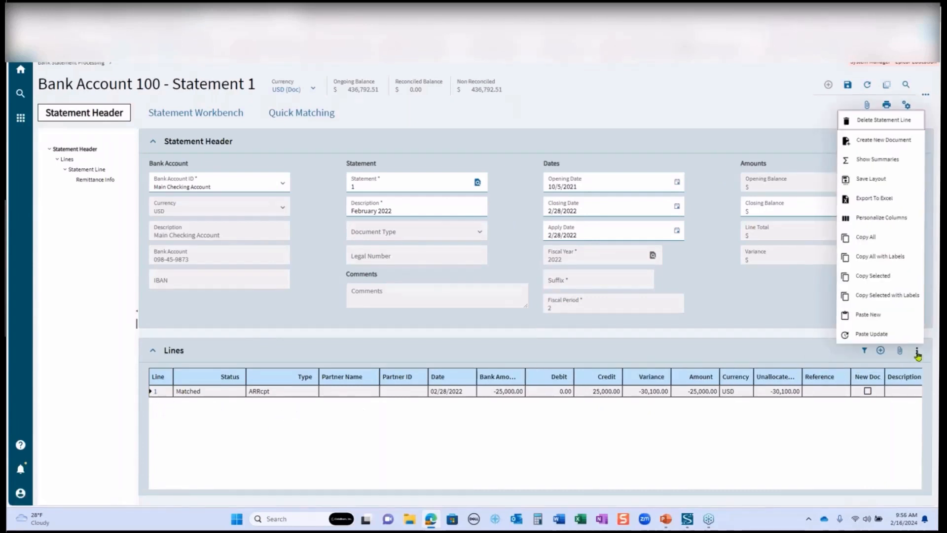
{"action": "left_click", "coordinate": [888, 120]}
{"action": "left_click", "coordinate": [548, 318]}
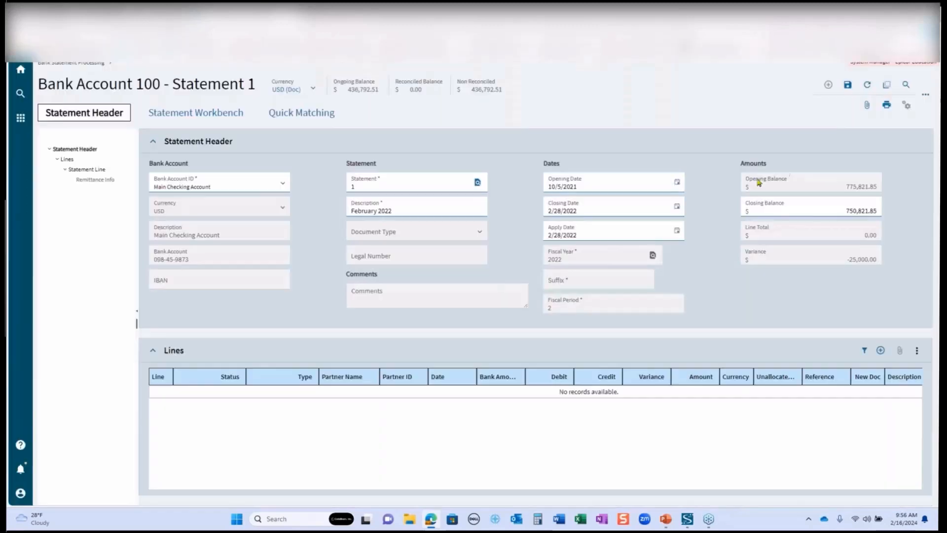
{"action": "left_click", "coordinate": [926, 96]}
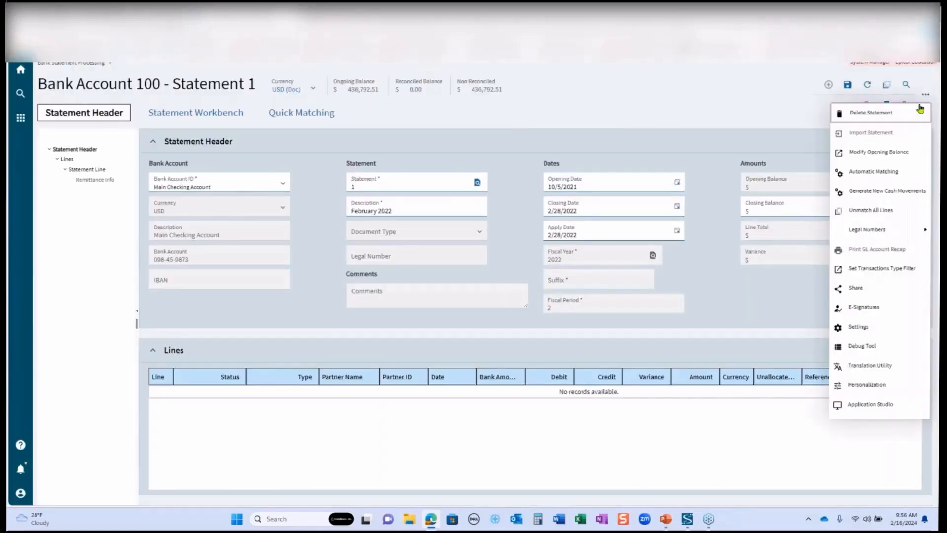
{"action": "left_click", "coordinate": [898, 114]}
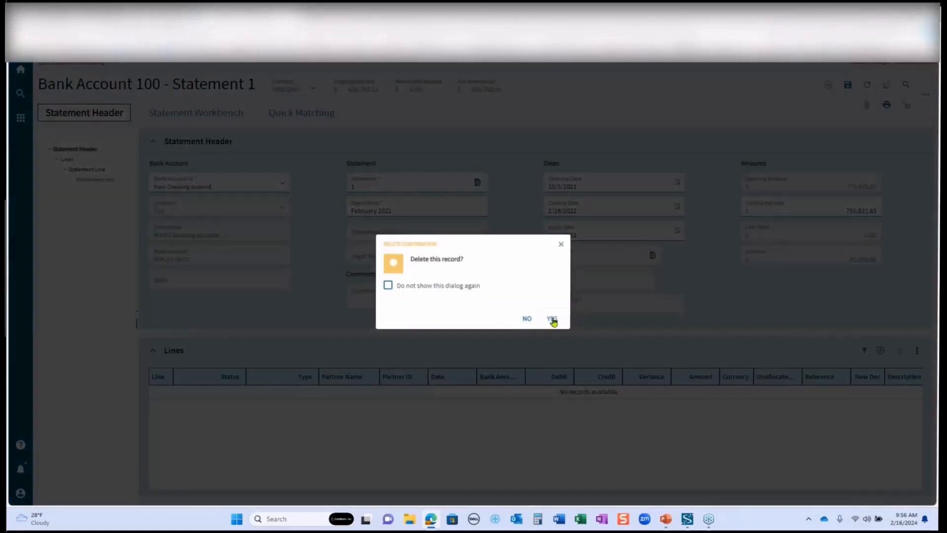
{"action": "left_click", "coordinate": [552, 319]}
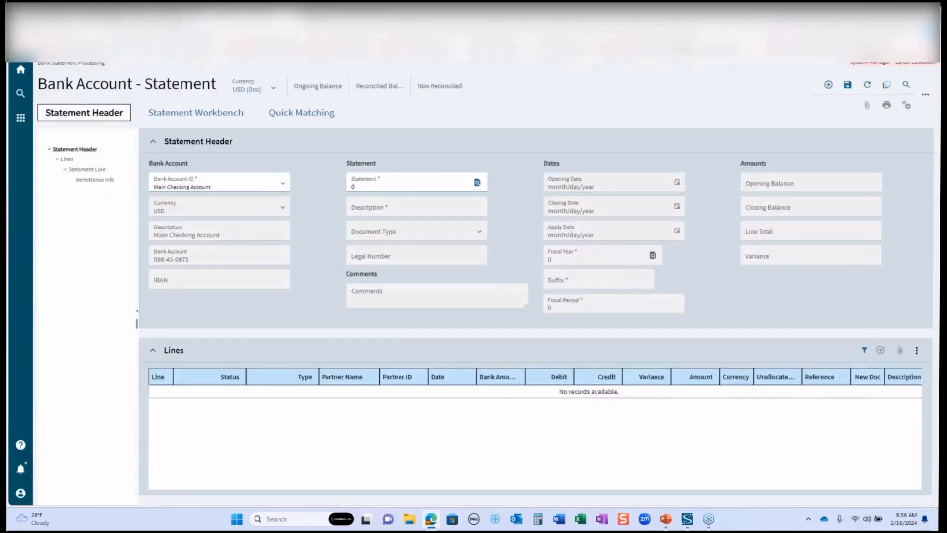
Step: Add a new Main Checking Account statement described as February 2024 with a closing date of 2/28/2024
{"action": "left_click", "coordinate": [20, 62]}
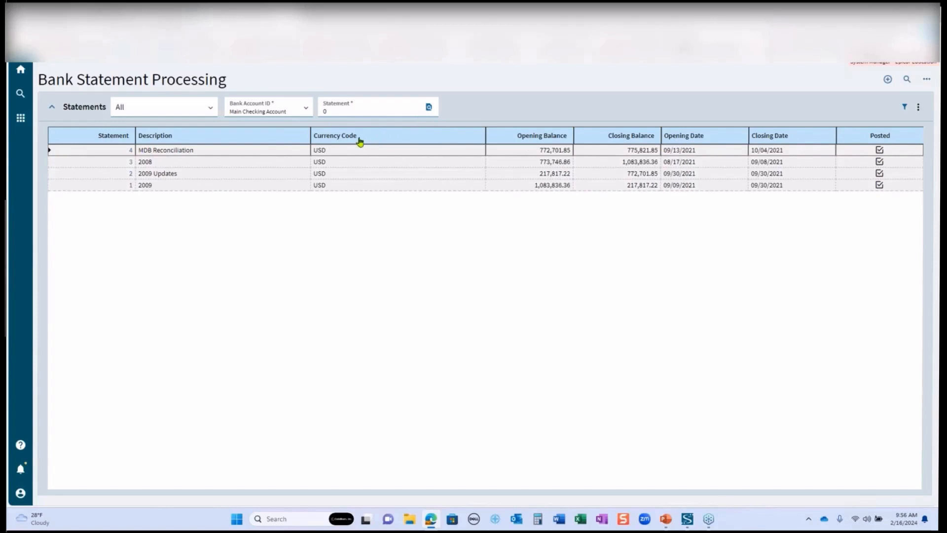
{"action": "left_click", "coordinate": [888, 79]}
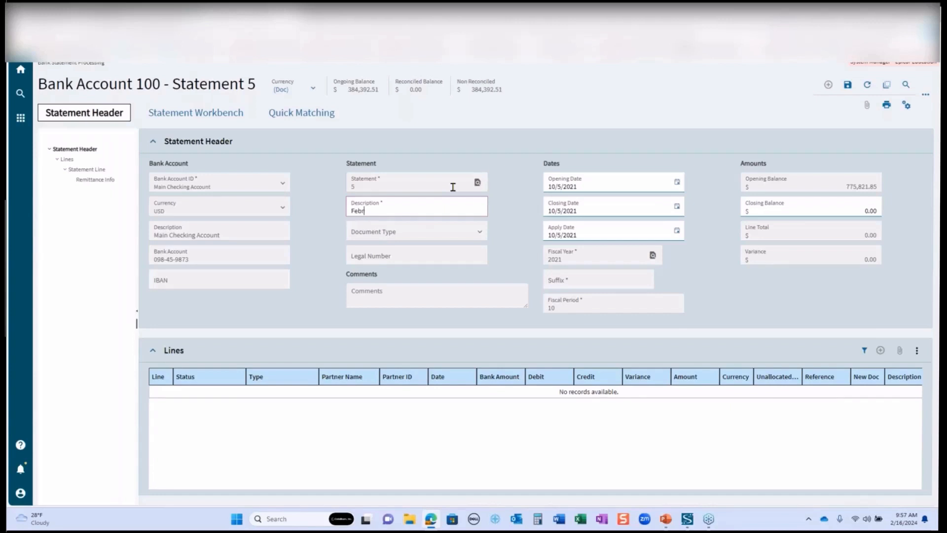
{"action": "type", "text": "uary 2024"}
{"action": "key", "text": "Tab"}
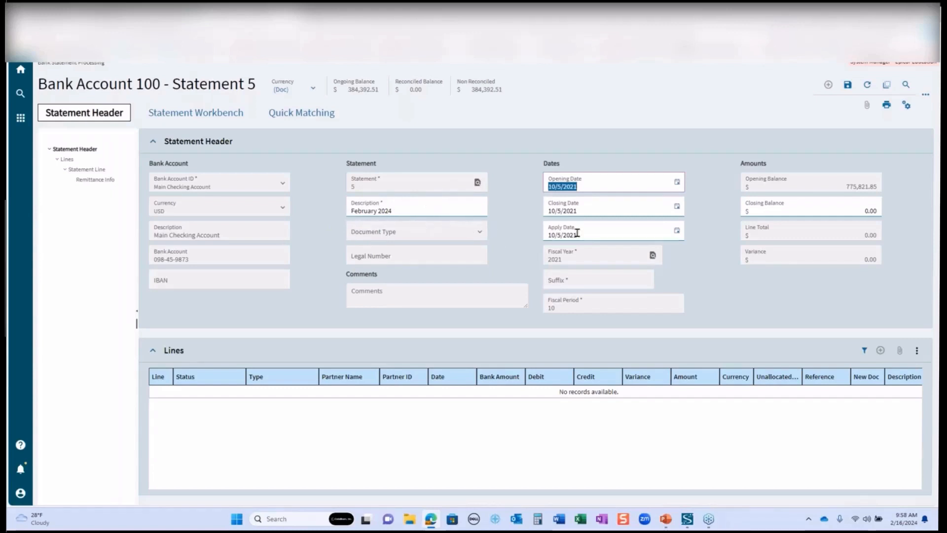
{"action": "left_click", "coordinate": [587, 209]}
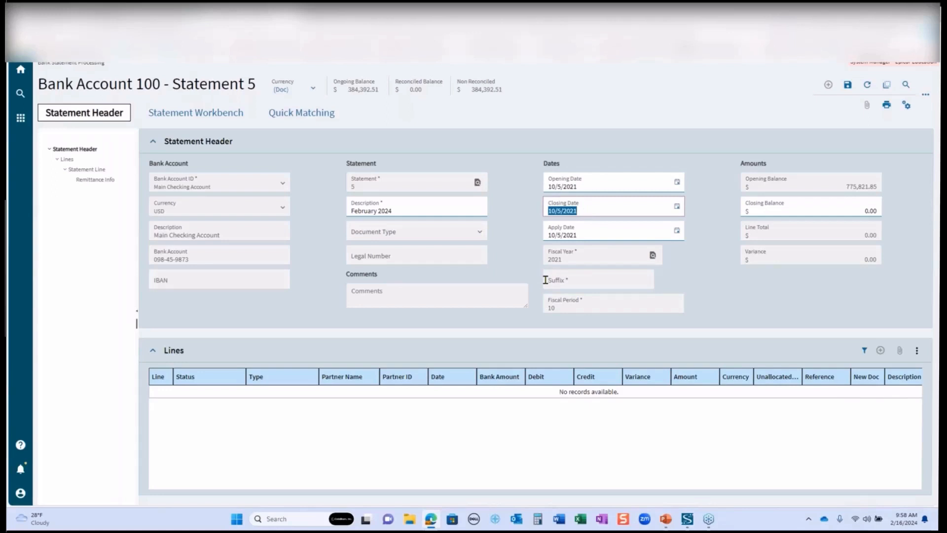
{"action": "type", "text": "2/28/2024"}
{"action": "key", "text": "Tab"}
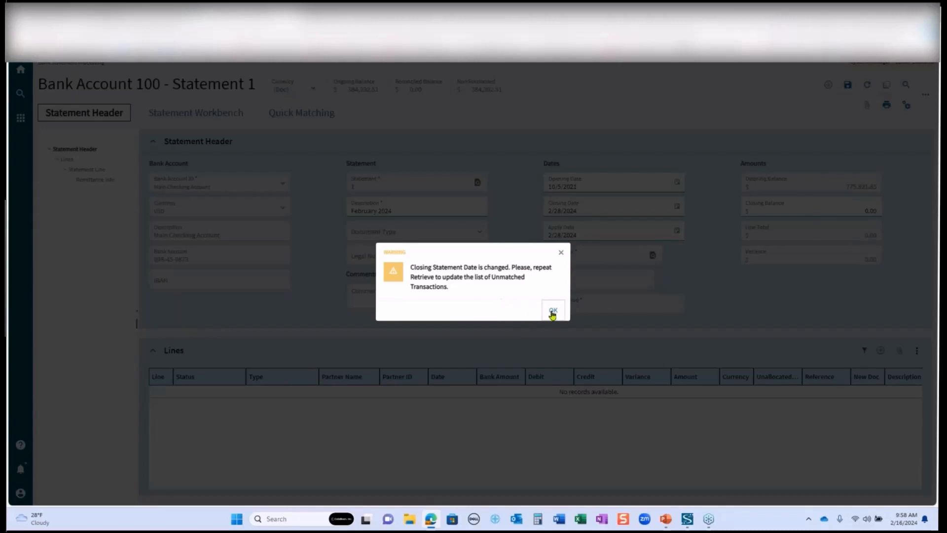
{"action": "left_click", "coordinate": [552, 312]}
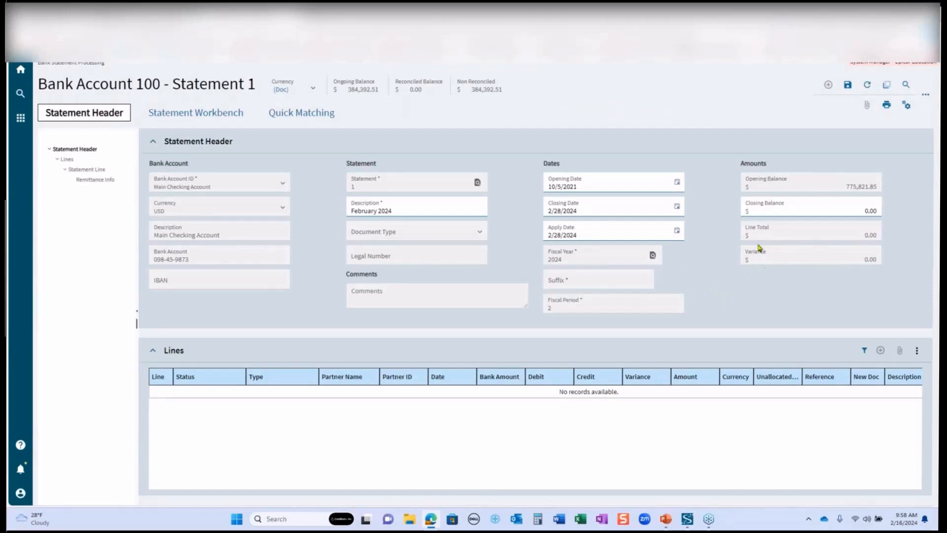
Step: Set the February 2024 statement's closing balance to 100,000 and save the statement header
{"action": "left_click", "coordinate": [793, 211]}
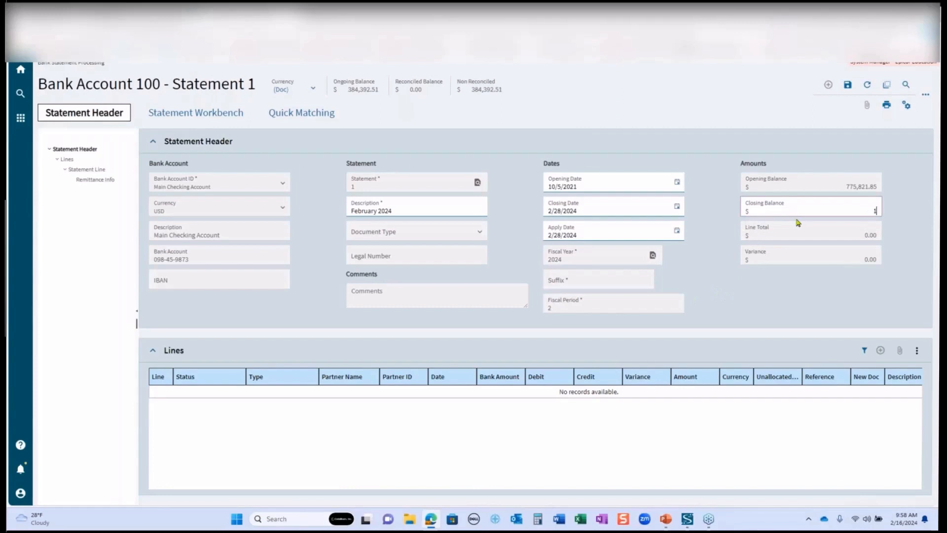
{"action": "type", "text": "100,000"}
{"action": "key", "text": "Tab"}
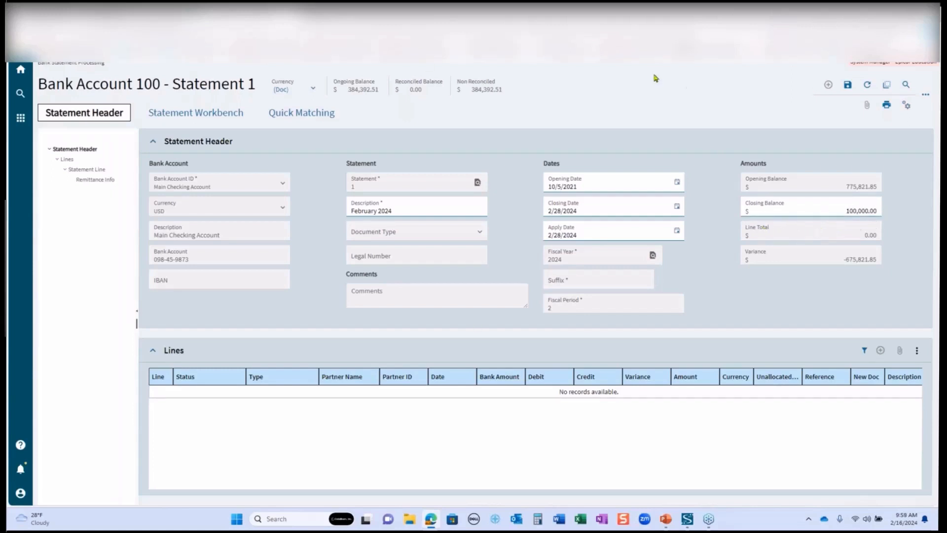
{"action": "left_click", "coordinate": [848, 86]}
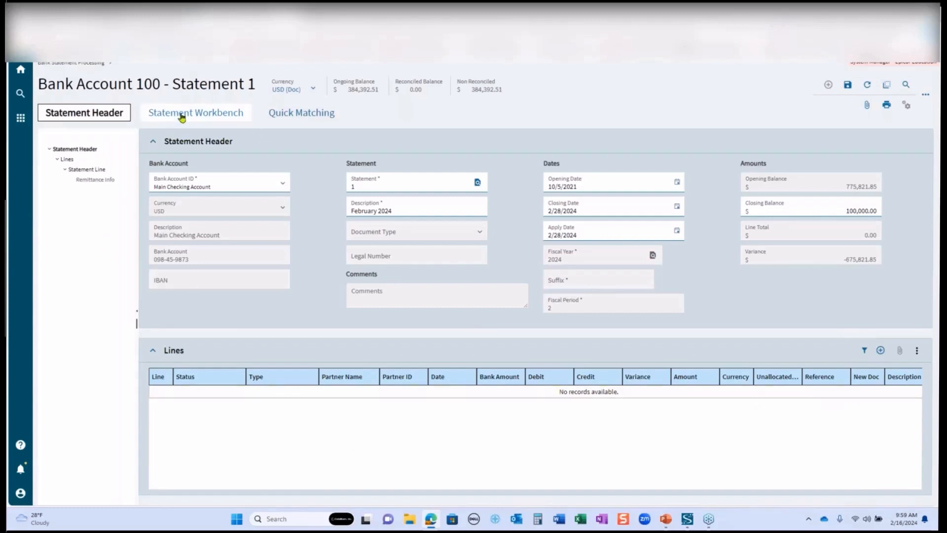
Step: Add a statement line in the Statement Workbench and enter a bank amount of 50,000
{"action": "left_click", "coordinate": [182, 116]}
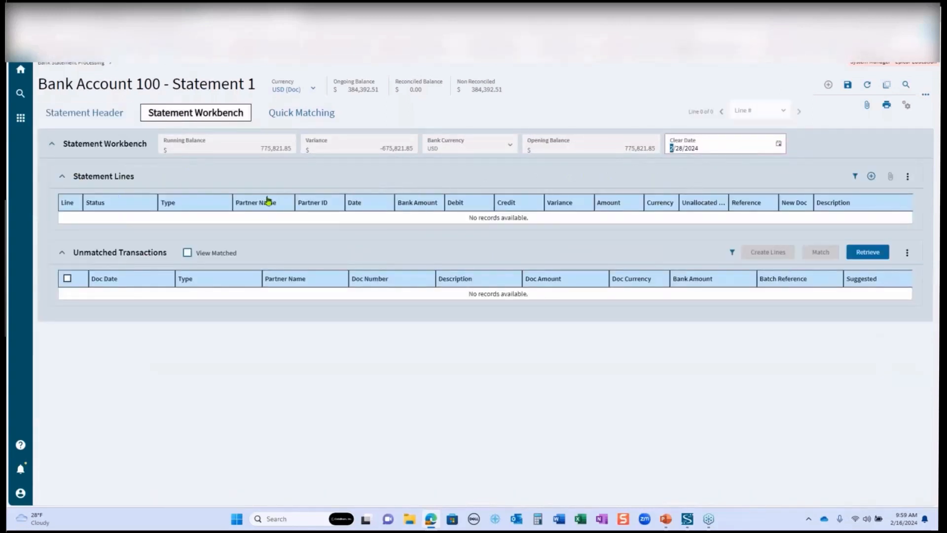
{"action": "left_click", "coordinate": [871, 176]}
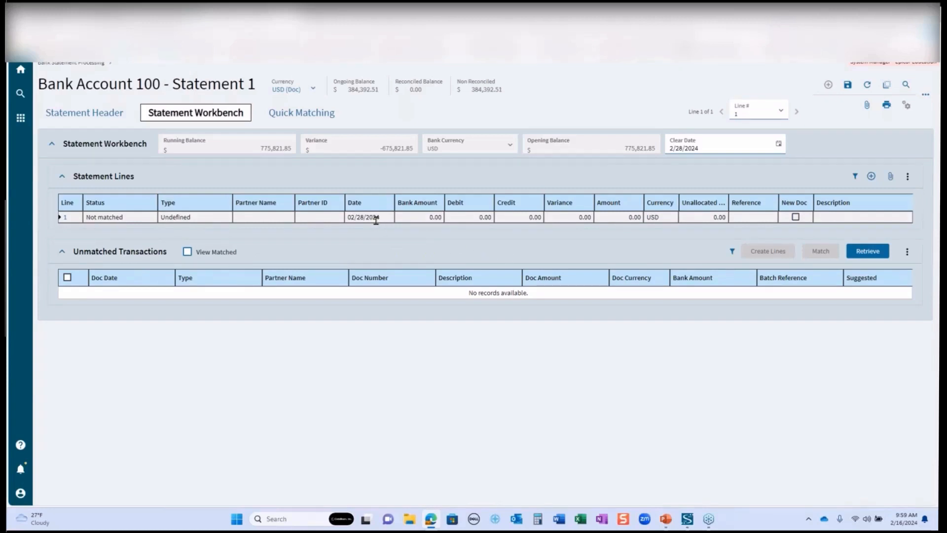
{"action": "left_click", "coordinate": [422, 217]}
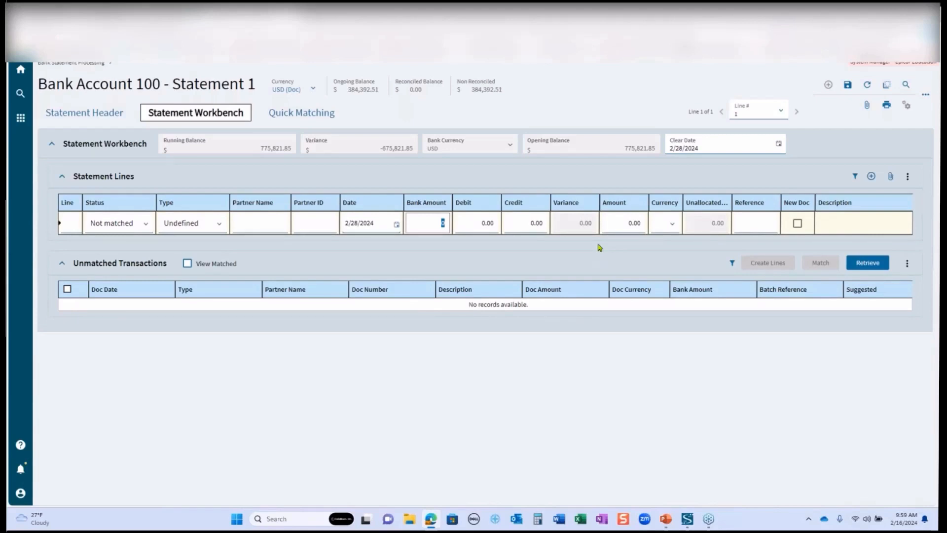
{"action": "type", "text": "500000"}
{"action": "key", "text": "Tab"}
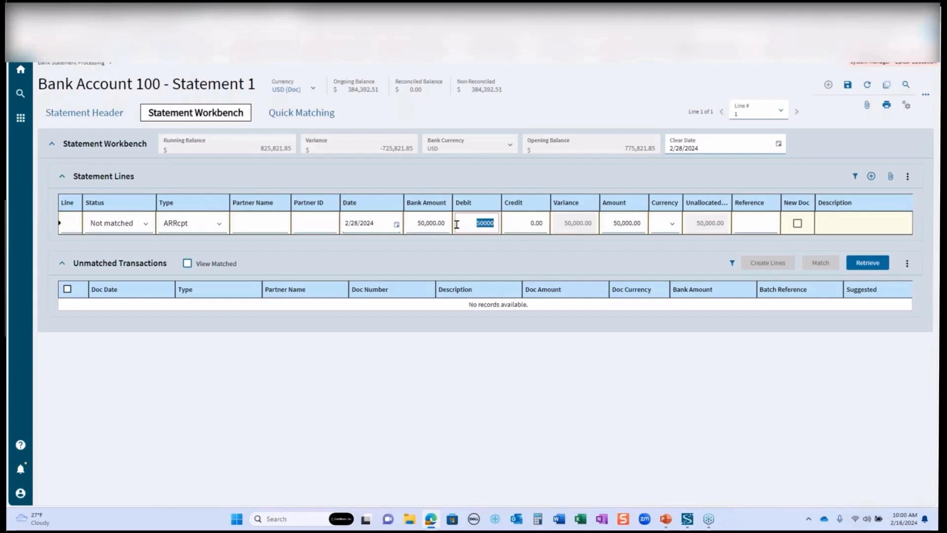
Step: Change the debit amount of the statement line to 75,000
{"action": "left_click", "coordinate": [409, 224]}
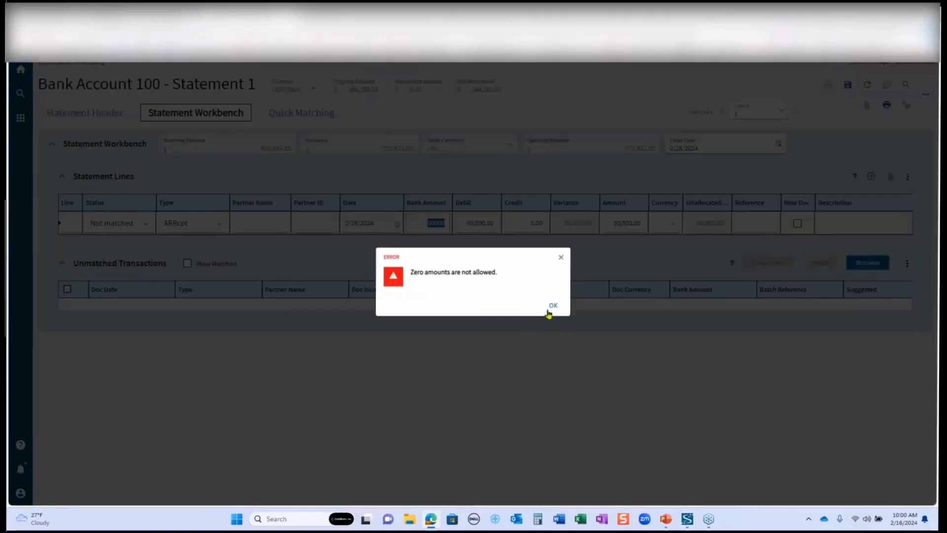
{"action": "left_click", "coordinate": [552, 305]}
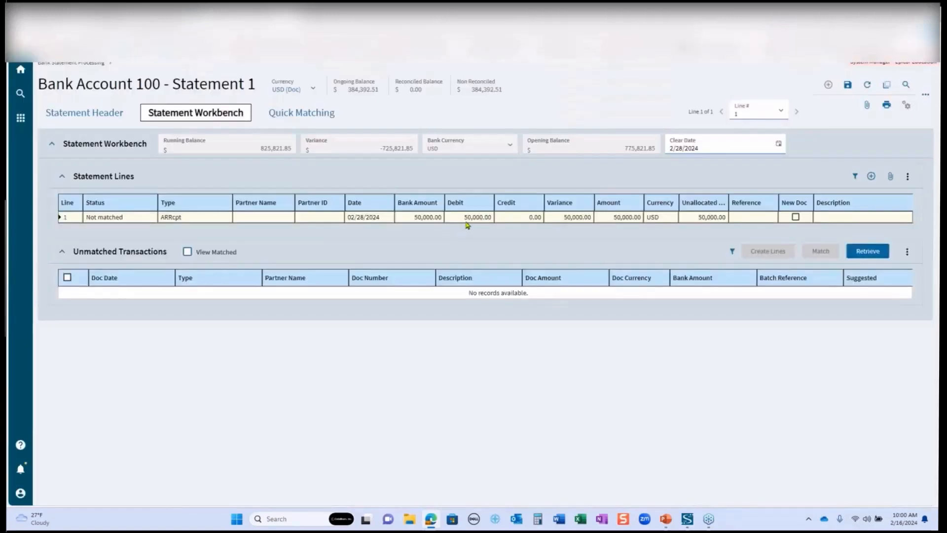
{"action": "left_click", "coordinate": [466, 219]}
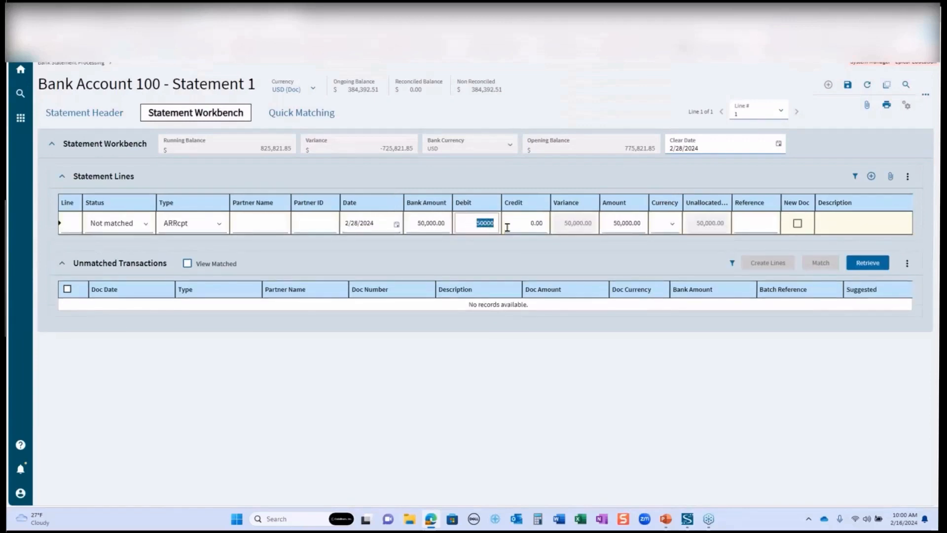
{"action": "type", "text": "1500"}
{"action": "key", "text": "Tab"}
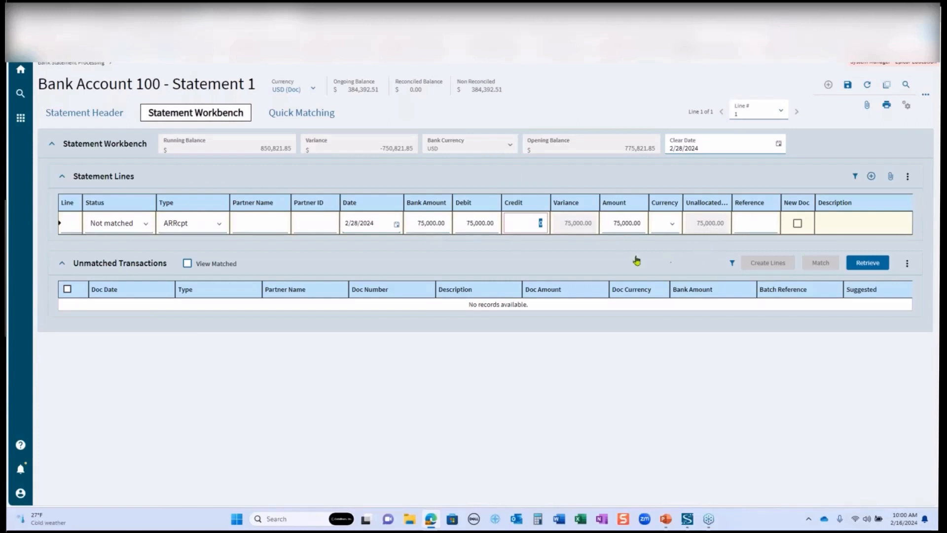
Step: Retrieve the unmatched transactions up to 2/28/2024 without filters and review the retrieved entries
{"action": "left_click", "coordinate": [870, 262]}
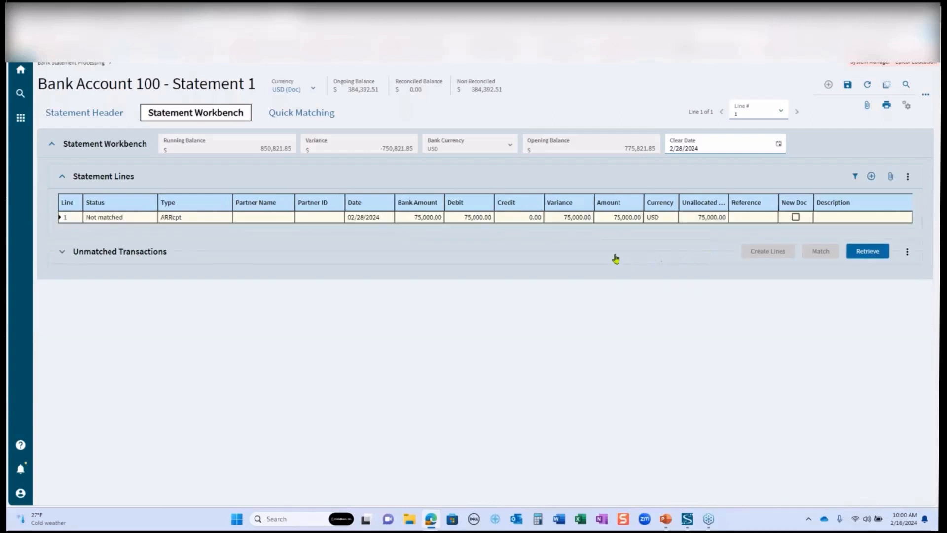
{"action": "left_click", "coordinate": [62, 252]}
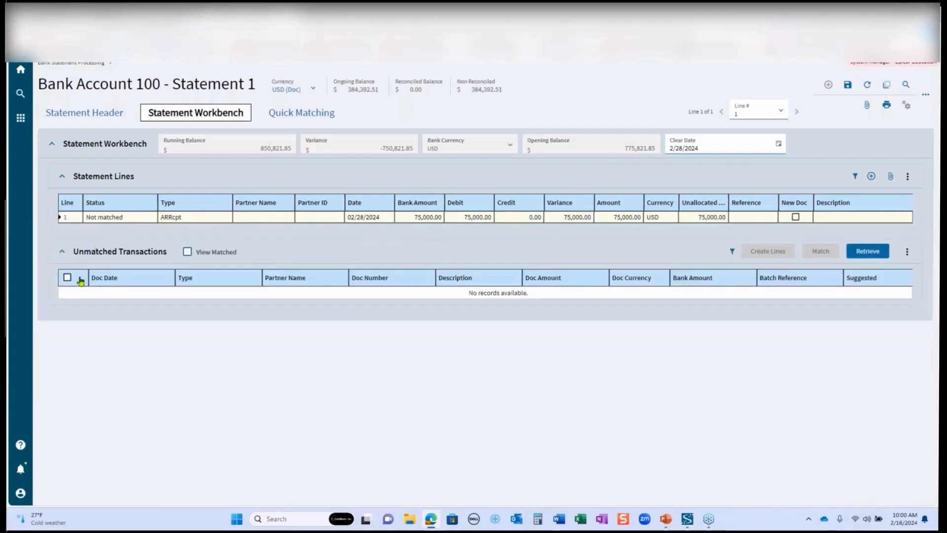
{"action": "left_click", "coordinate": [871, 254]}
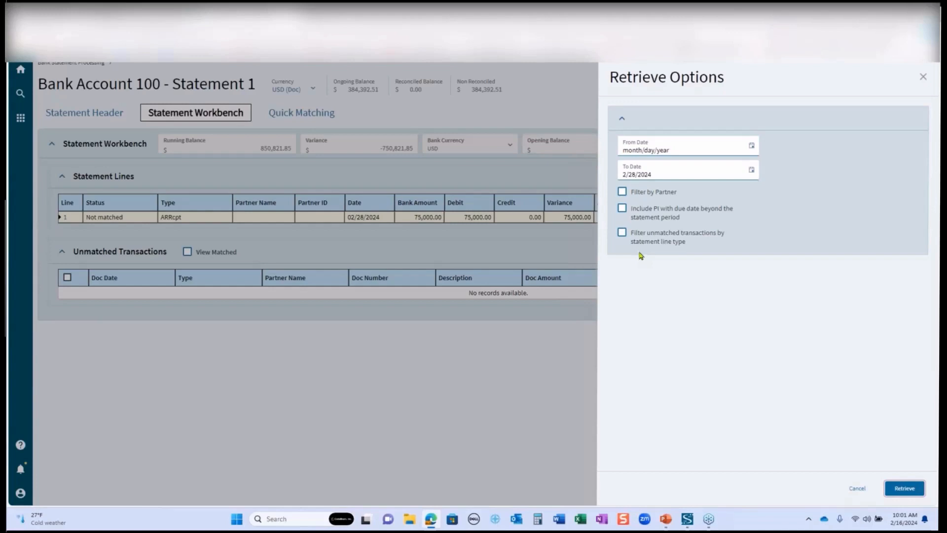
{"action": "left_click", "coordinate": [903, 493]}
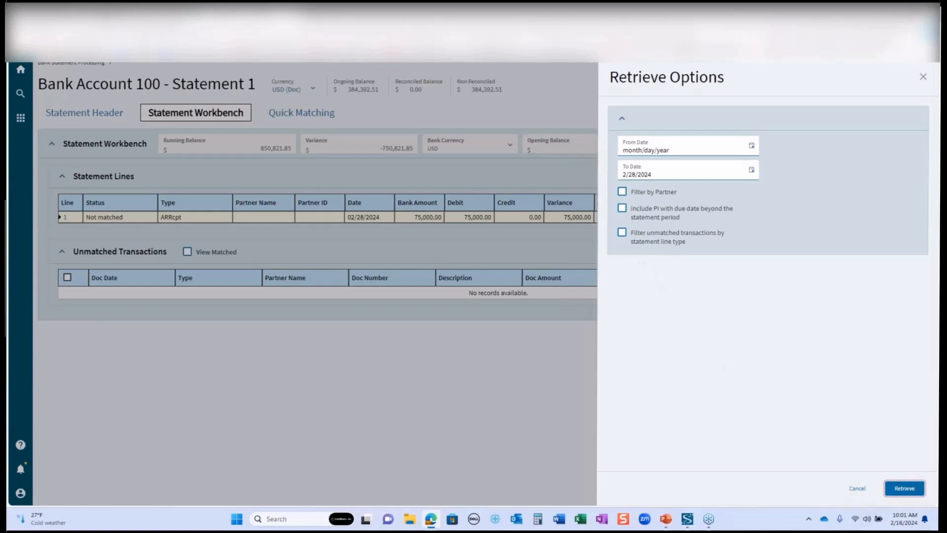
{"action": "left_click", "coordinate": [901, 494]}
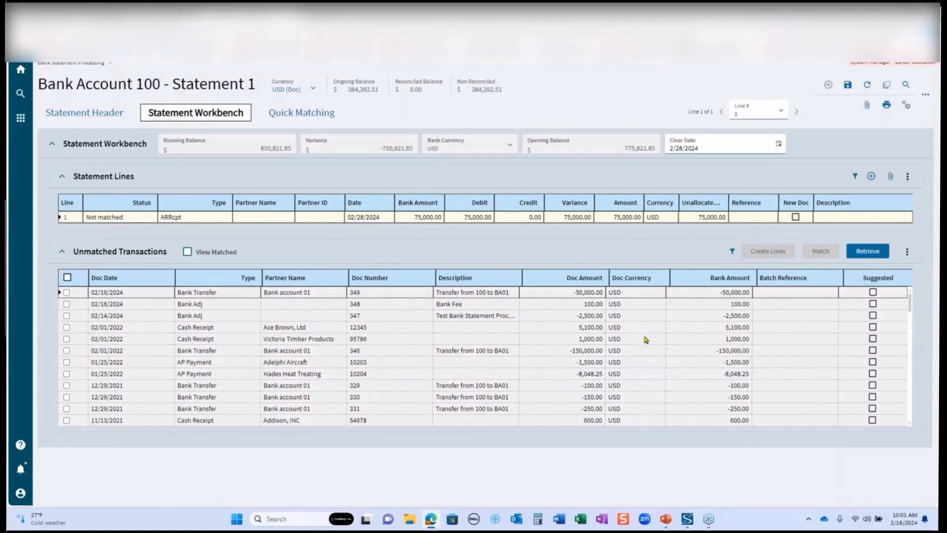
{"action": "scroll", "coordinate": [645, 337], "scroll_direction": "down", "scroll_amount": 2}
{"action": "scroll", "coordinate": [642, 351], "scroll_direction": "down", "scroll_amount": 10}
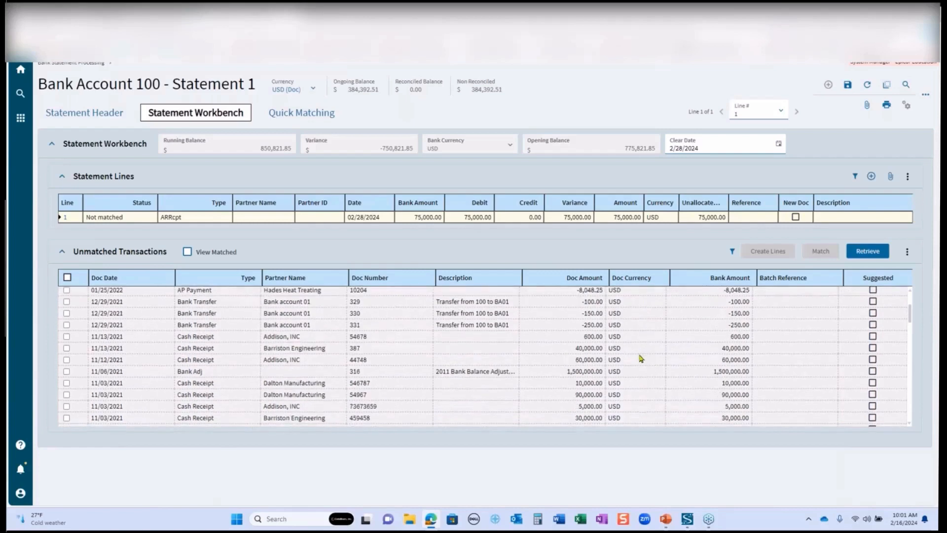
{"action": "scroll", "coordinate": [643, 368], "scroll_direction": "down", "scroll_amount": 10}
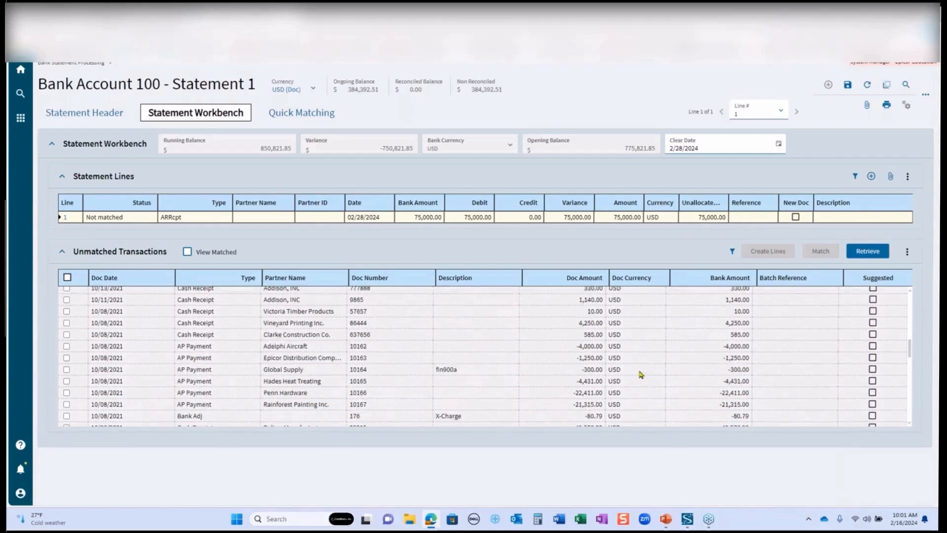
{"action": "scroll", "coordinate": [640, 382], "scroll_direction": "down", "scroll_amount": 3}
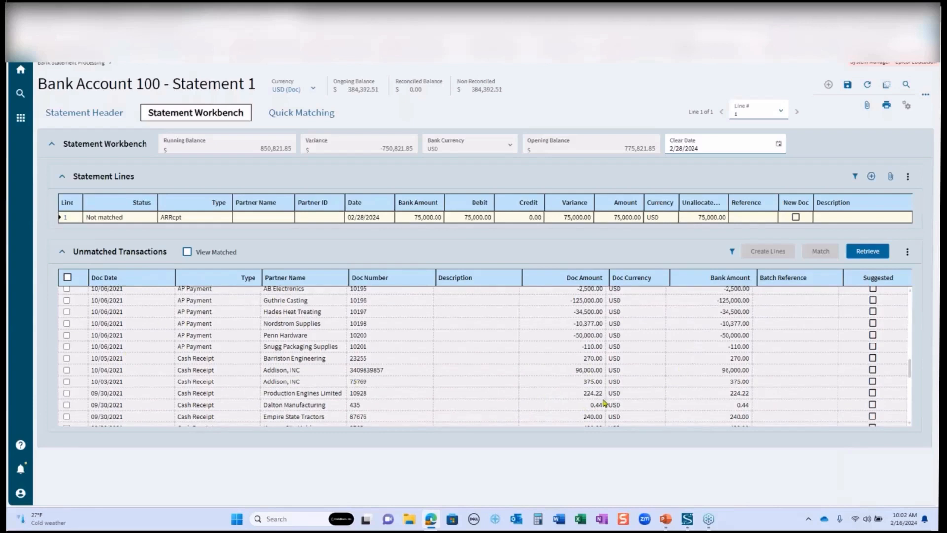
Step: Examine the remaining unmatched transactions down to the oldest entries and return to the newest ones
{"action": "scroll", "coordinate": [600, 405], "scroll_direction": "down", "scroll_amount": 10}
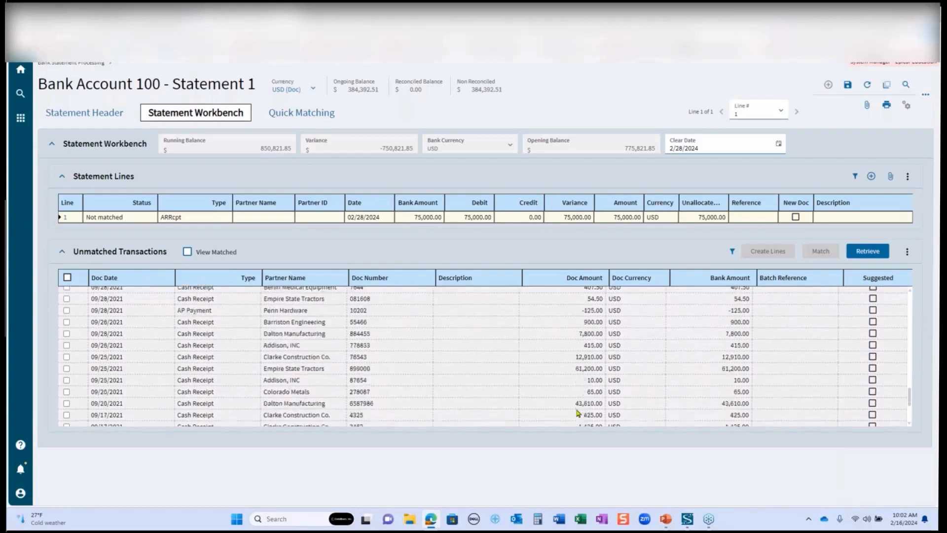
{"action": "scroll", "coordinate": [576, 415], "scroll_direction": "down", "scroll_amount": 1}
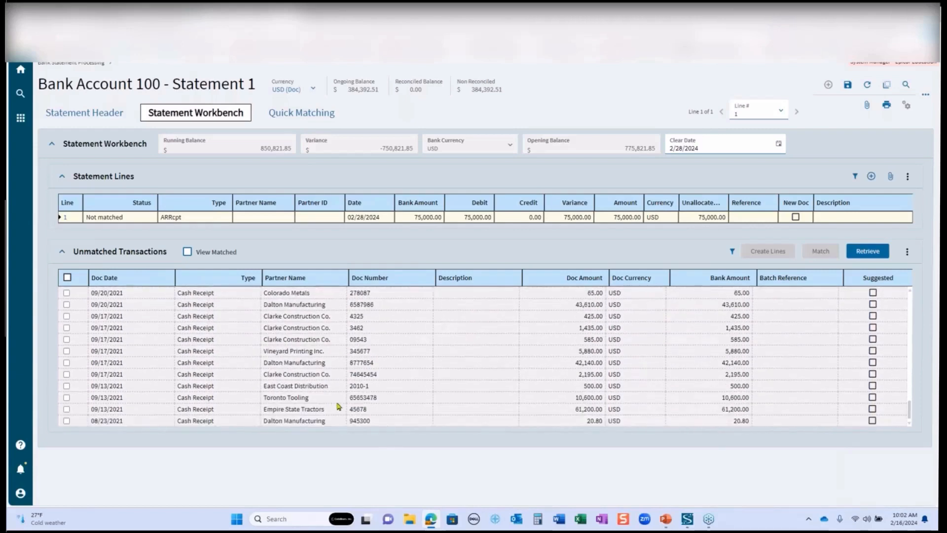
{"action": "scroll", "coordinate": [348, 412], "scroll_direction": "up", "scroll_amount": 2}
{"action": "scroll", "coordinate": [350, 416], "scroll_direction": "up", "scroll_amount": 10}
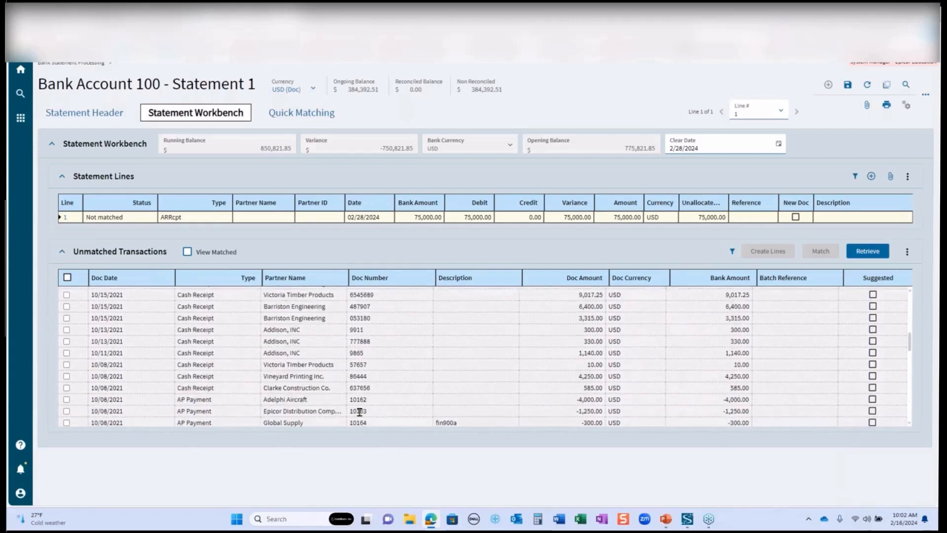
{"action": "scroll", "coordinate": [359, 413], "scroll_direction": "up", "scroll_amount": 5}
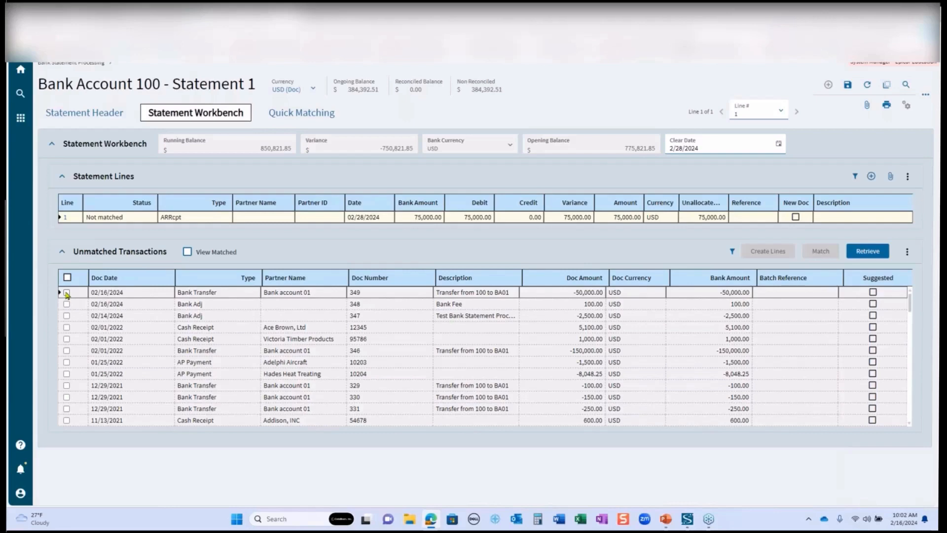
Step: Match the eight newest unmatched transactions, from bank transfer 349 down to AP payment 10204, to statement line 1, accepting the unallocated amount
{"action": "left_click", "coordinate": [67, 293]}
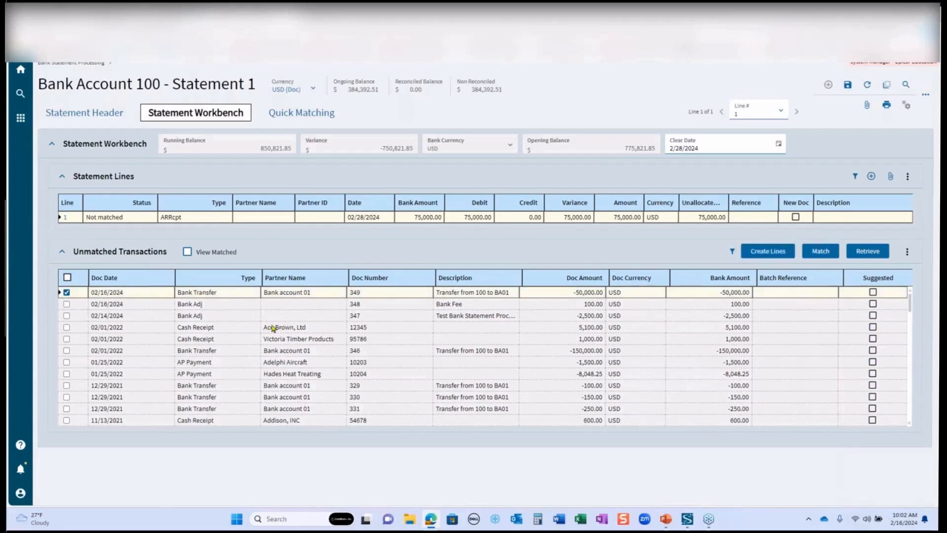
{"action": "left_click", "coordinate": [825, 252]}
{"action": "left_click", "coordinate": [66, 304]}
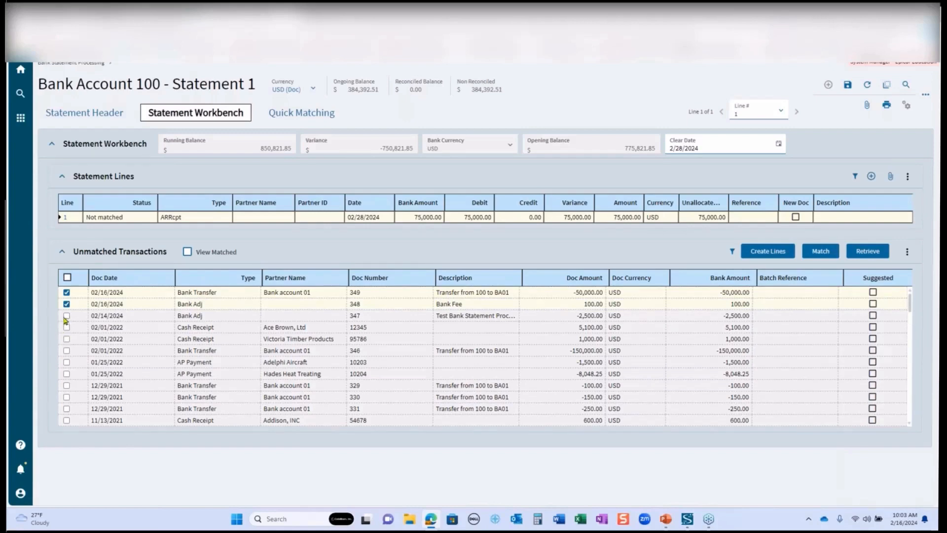
{"action": "left_click", "coordinate": [67, 316]}
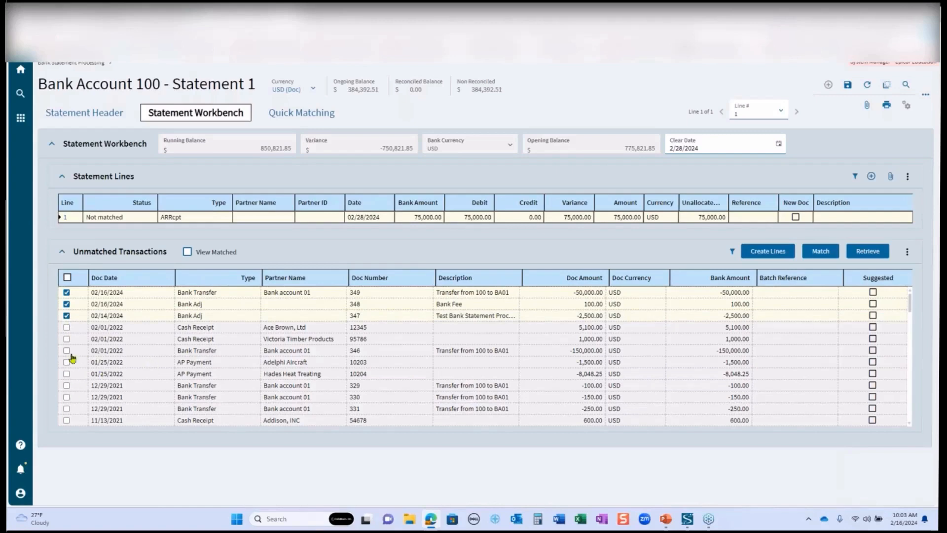
{"action": "left_click", "coordinate": [67, 329]}
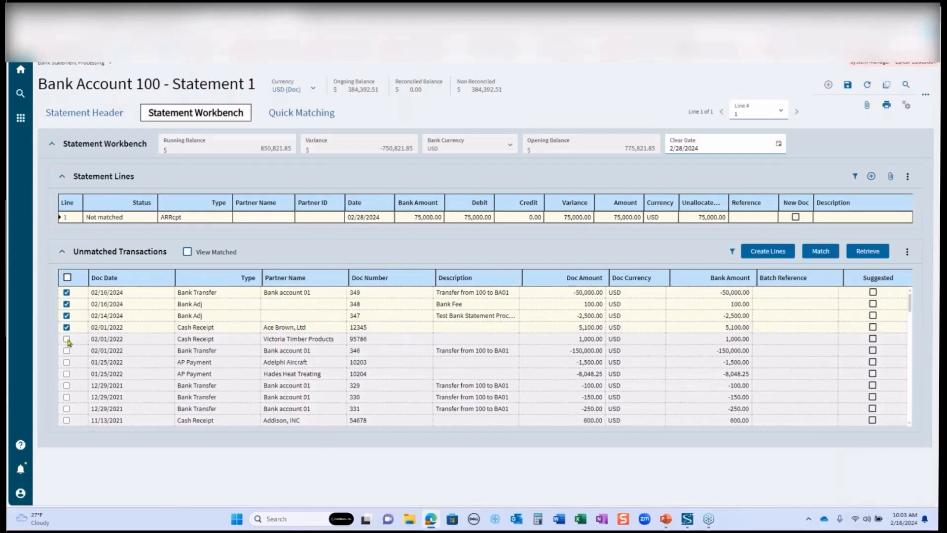
{"action": "left_click", "coordinate": [67, 339]}
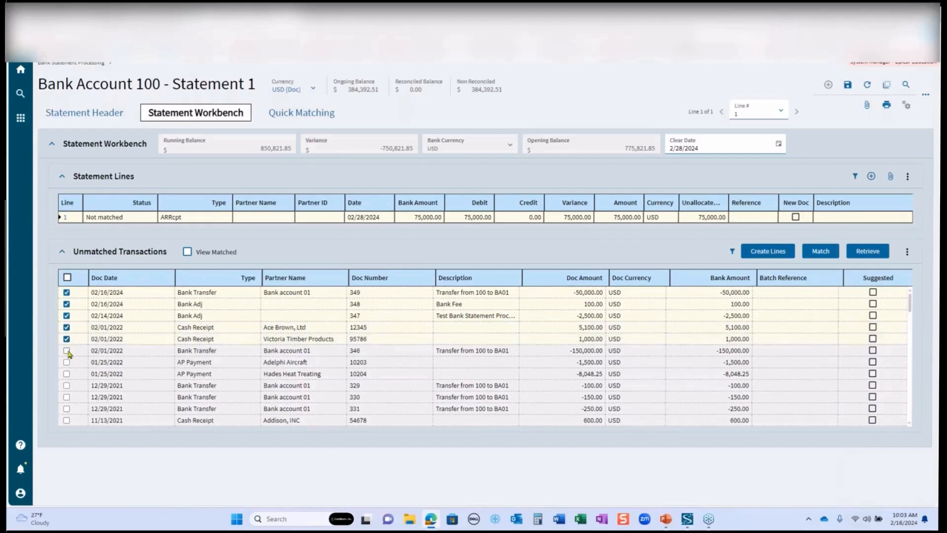
{"action": "left_click", "coordinate": [67, 350]}
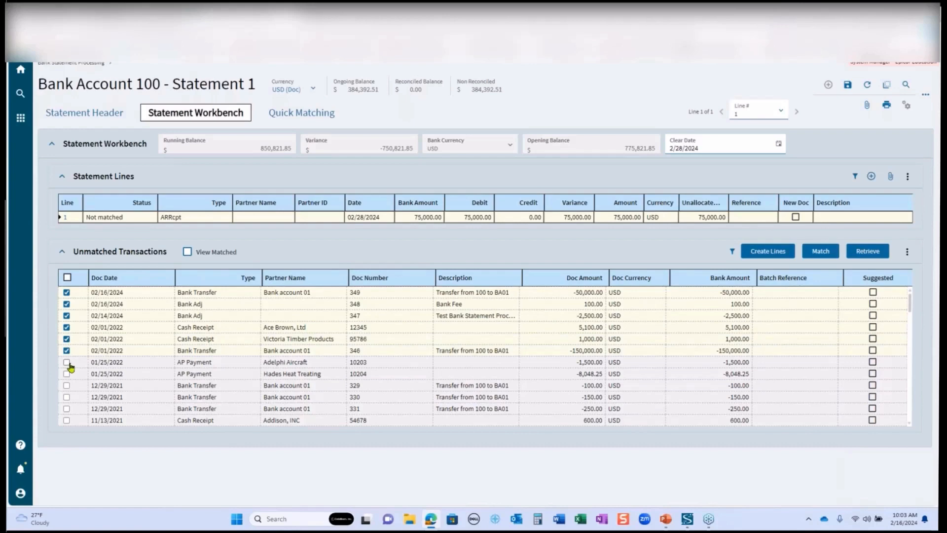
{"action": "left_click", "coordinate": [68, 362]}
{"action": "left_click", "coordinate": [67, 374]}
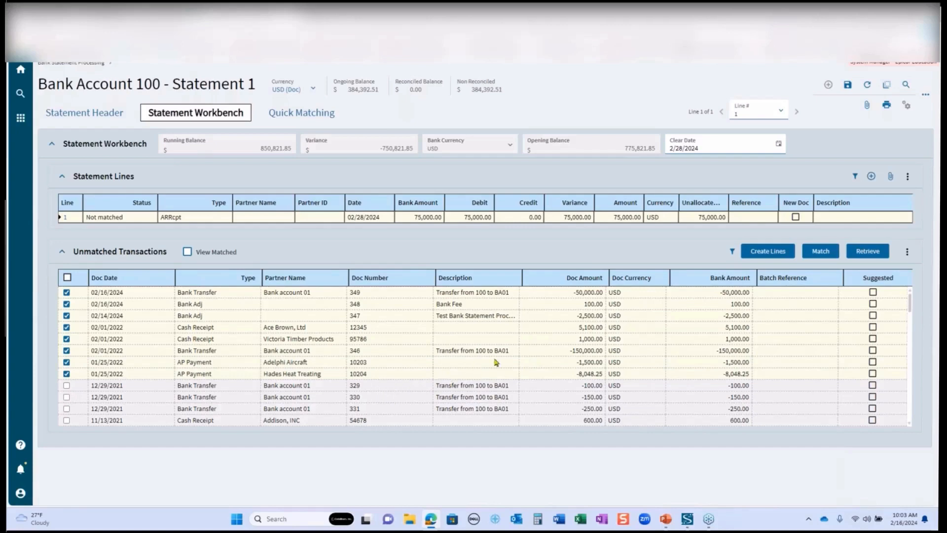
{"action": "left_click", "coordinate": [824, 257]}
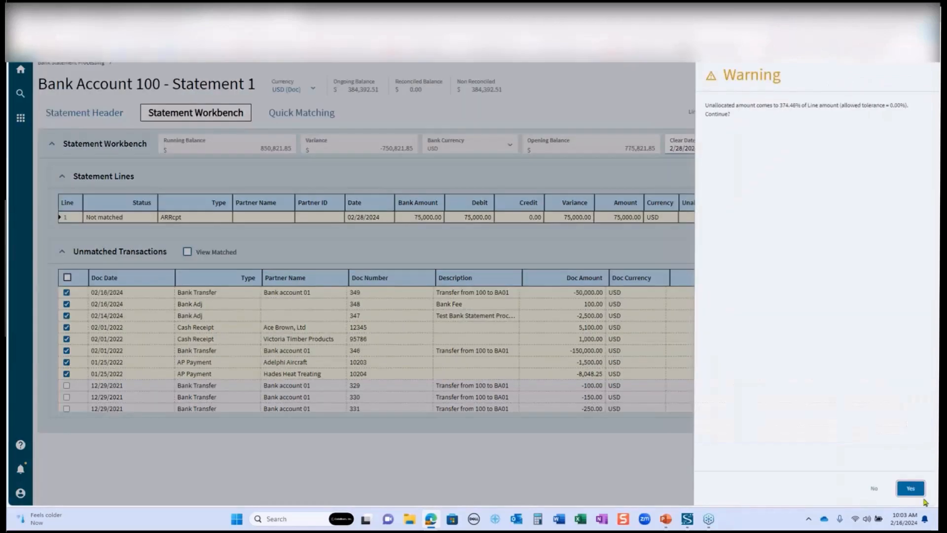
{"action": "left_click", "coordinate": [921, 494]}
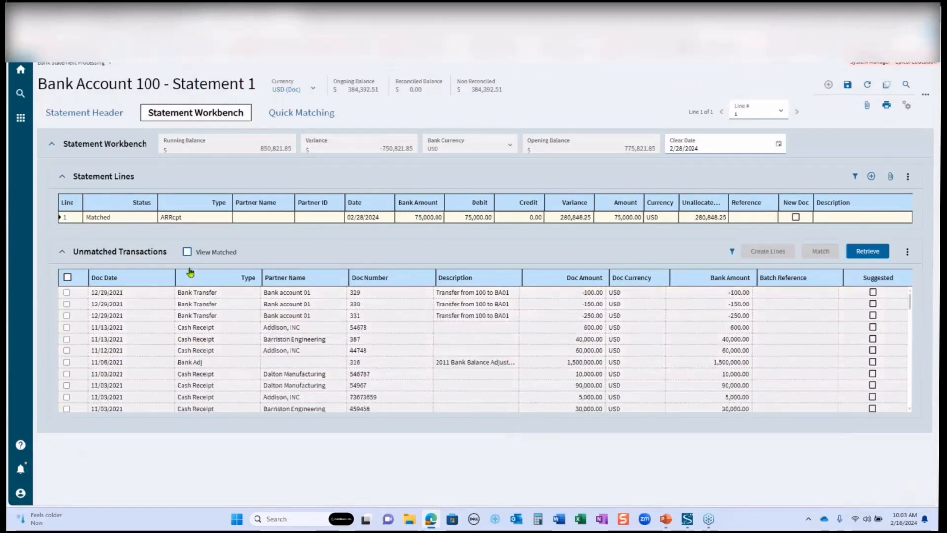
Step: View the documents matched to the statement line and compare the line's amounts in the Statement Header and Statement Workbench
{"action": "left_click", "coordinate": [187, 252]}
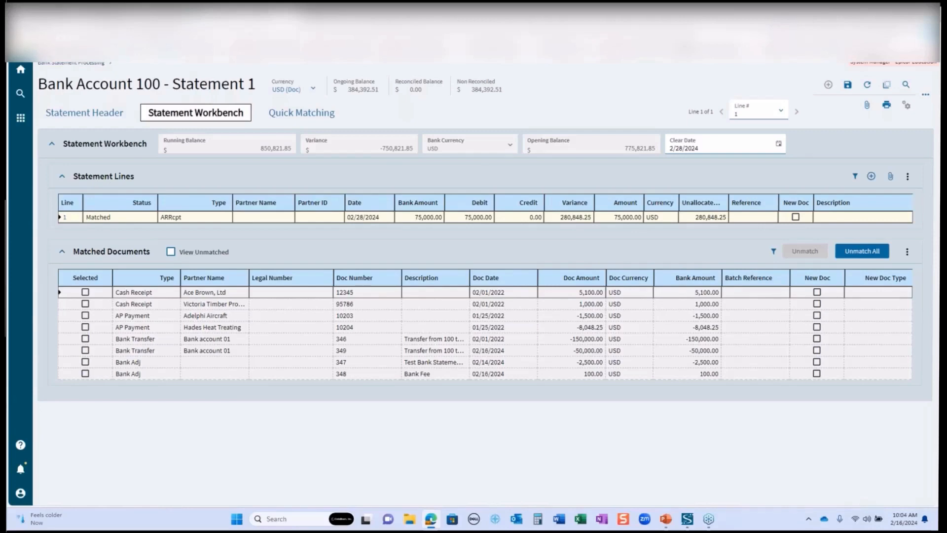
{"action": "left_click", "coordinate": [94, 113]}
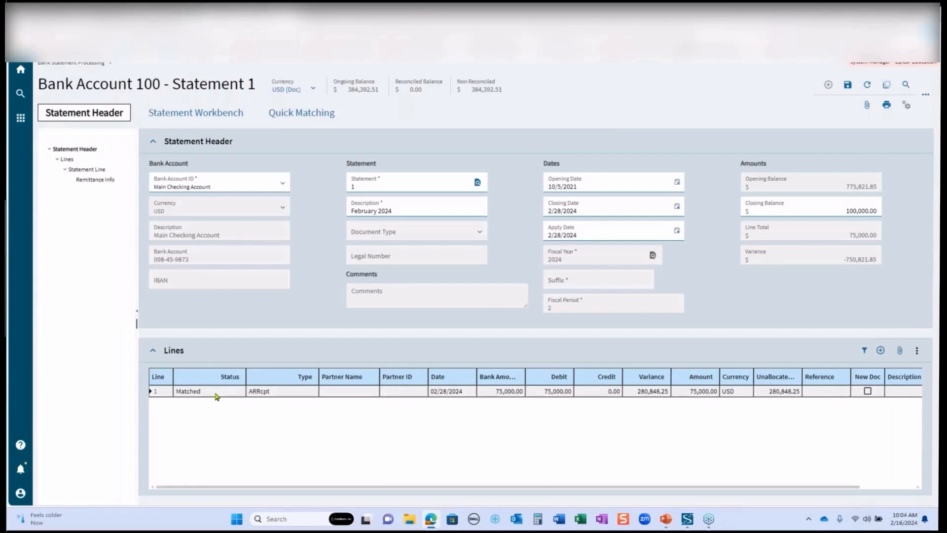
{"action": "left_click", "coordinate": [560, 391]}
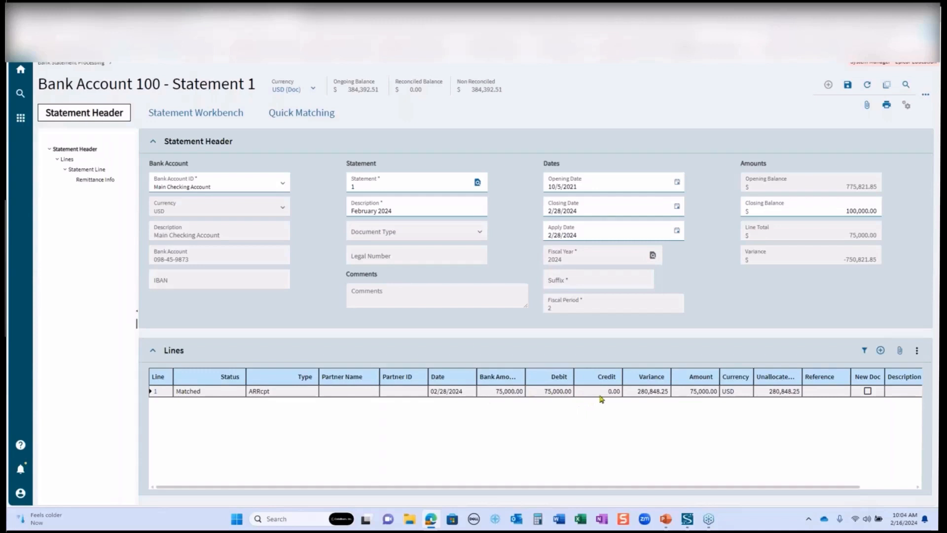
{"action": "left_click", "coordinate": [524, 395]}
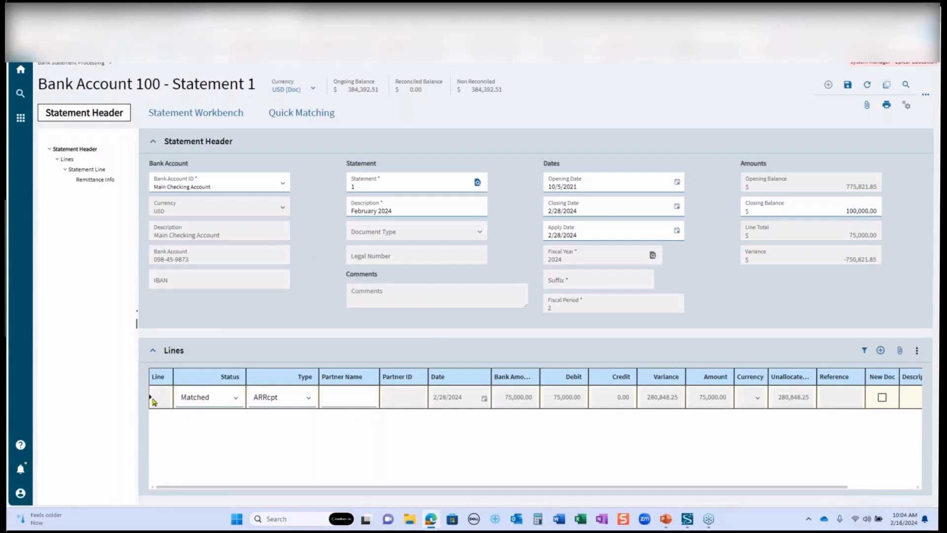
{"action": "left_click", "coordinate": [235, 117]}
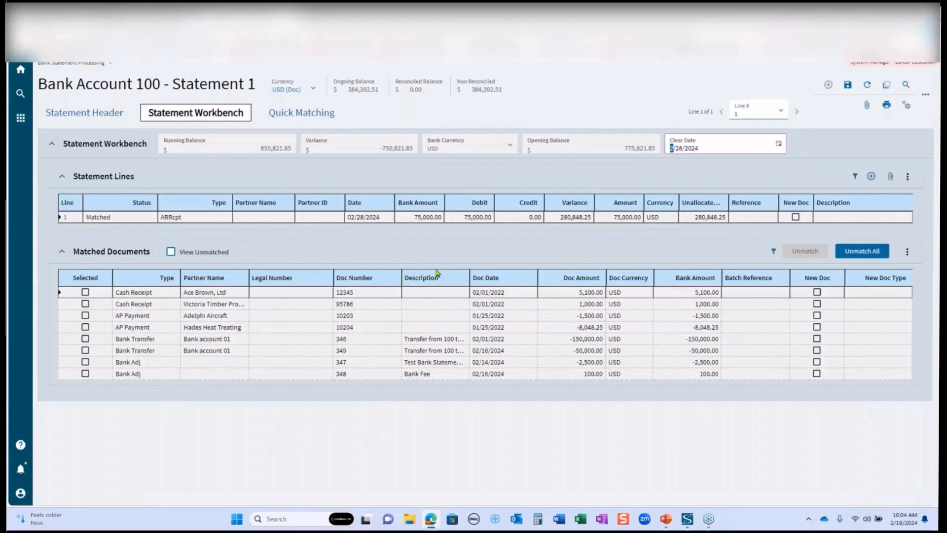
{"action": "left_click", "coordinate": [468, 218]}
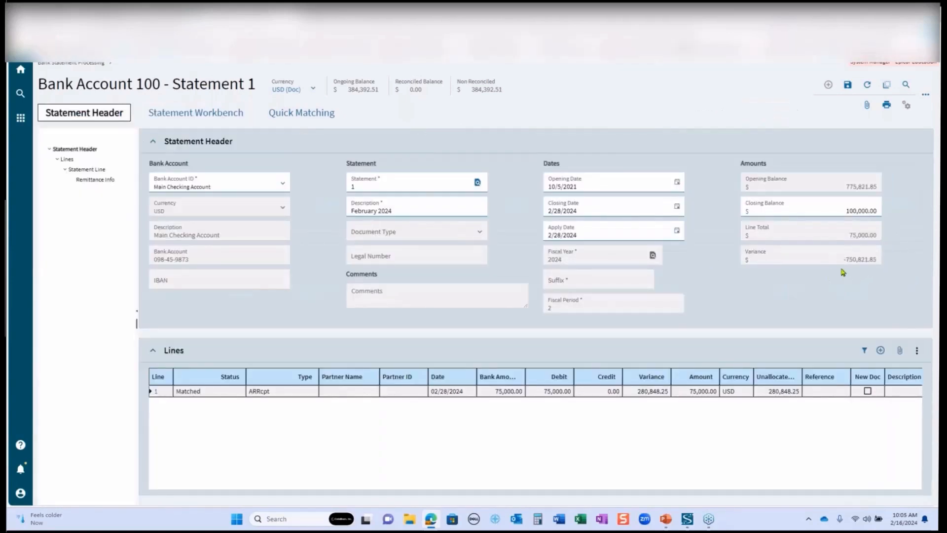
Step: Open the bank statement edit list report for the statement and include outstanding items and variance
{"action": "left_click", "coordinate": [887, 106]}
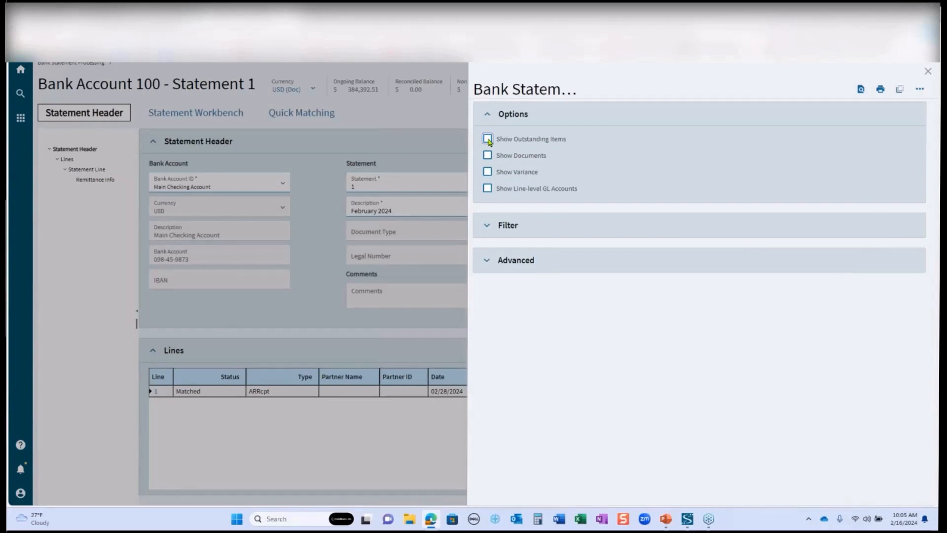
{"action": "left_click", "coordinate": [488, 140]}
{"action": "left_click", "coordinate": [488, 172]}
Step: Filter the edit list to the Main Book (MAIN), check the advanced output settings and generate a print preview
{"action": "left_click", "coordinate": [486, 225]}
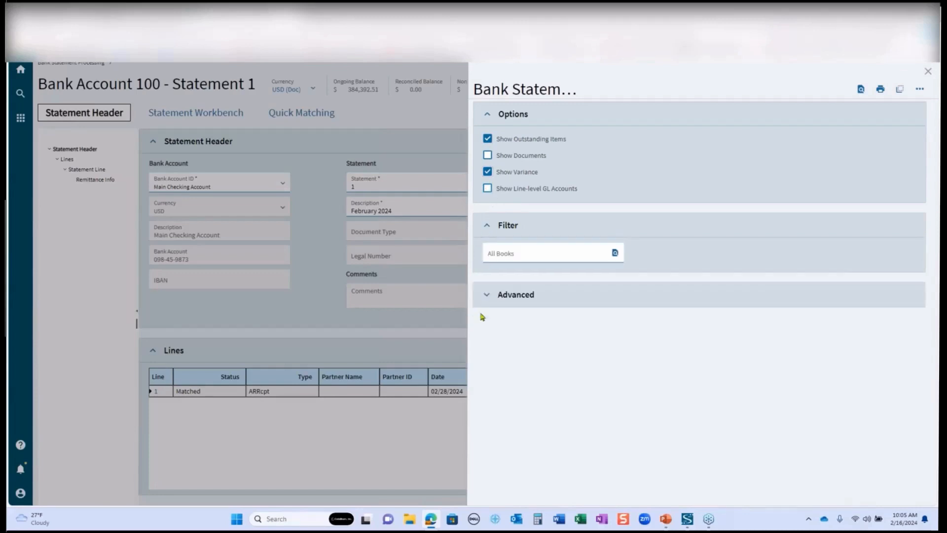
{"action": "left_click", "coordinate": [614, 253]}
{"action": "left_click", "coordinate": [897, 182]}
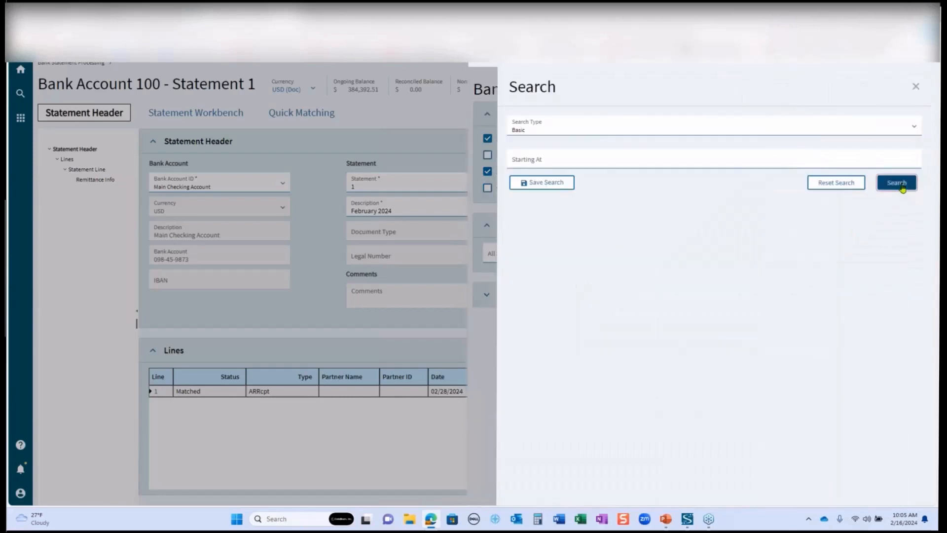
{"action": "left_click", "coordinate": [525, 272]}
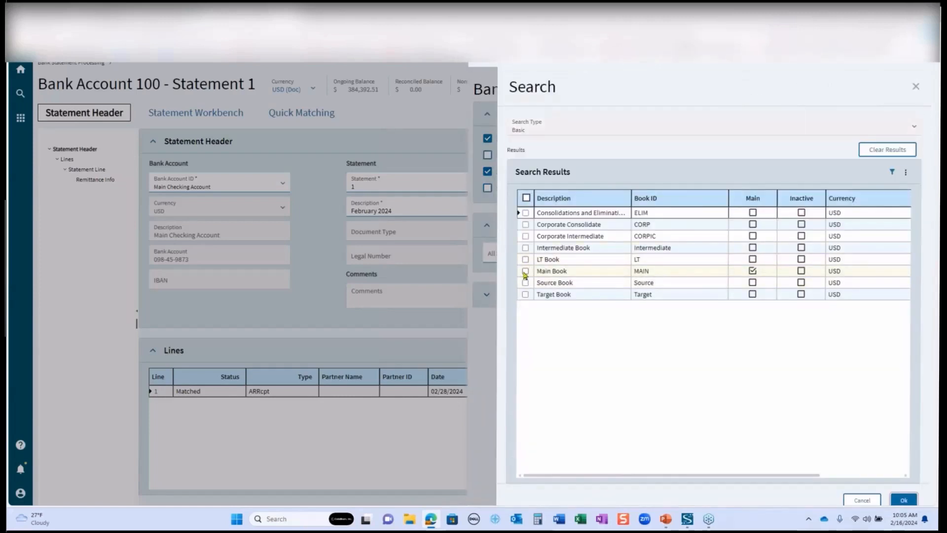
{"action": "left_click", "coordinate": [904, 500]}
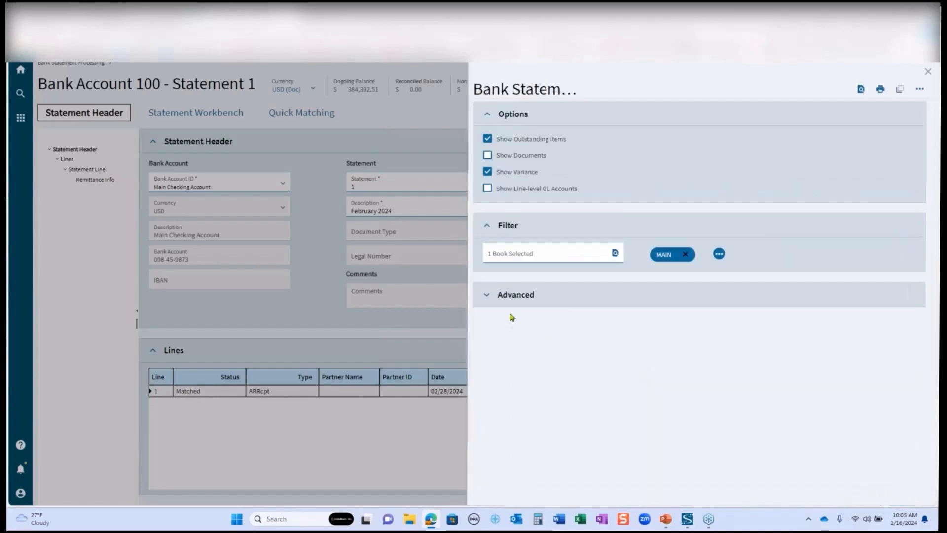
{"action": "left_click", "coordinate": [508, 295]}
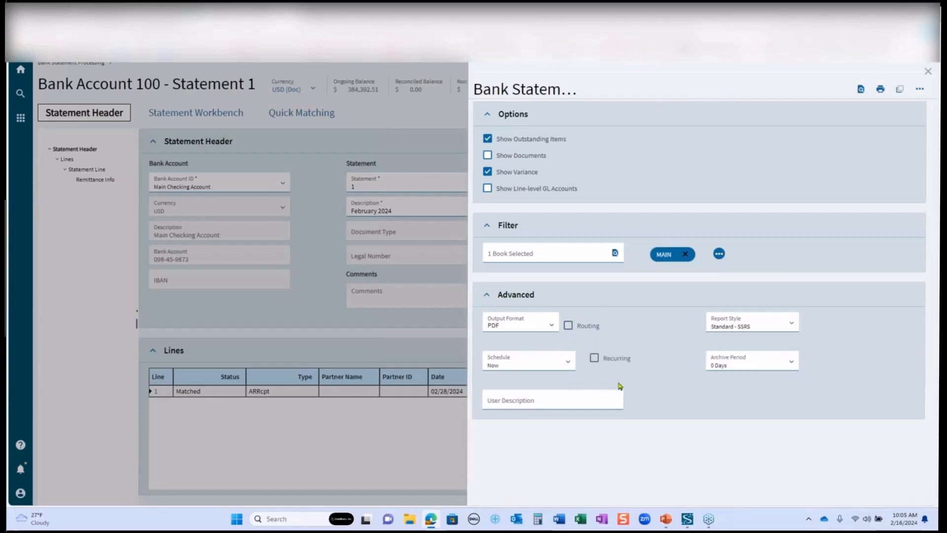
{"action": "left_click", "coordinate": [860, 89]}
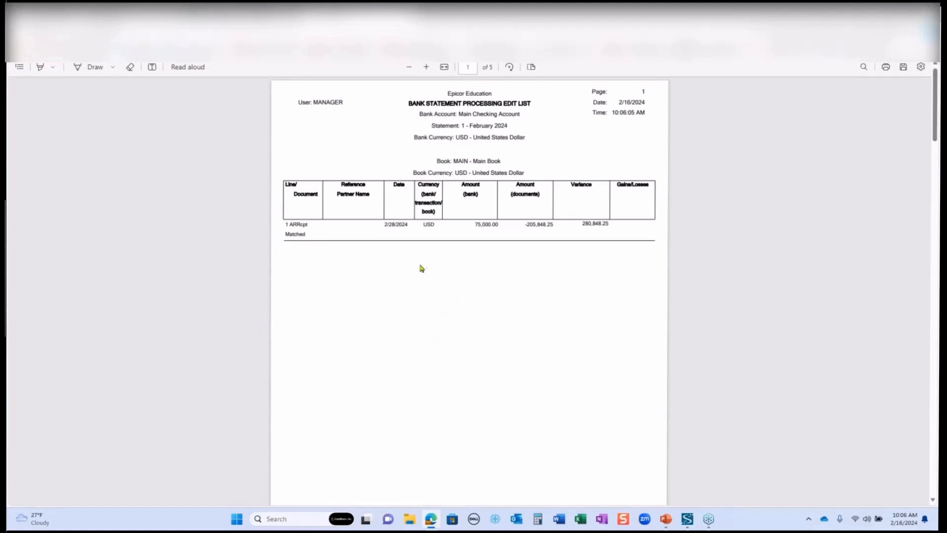
Step: Examine the edit list's statement line variance, GL recap, statement and balance summaries, and the outstanding items list through page 5
{"action": "scroll", "coordinate": [450, 276], "scroll_direction": "down", "scroll_amount": 1}
{"action": "scroll", "coordinate": [451, 276], "scroll_direction": "down", "scroll_amount": 5}
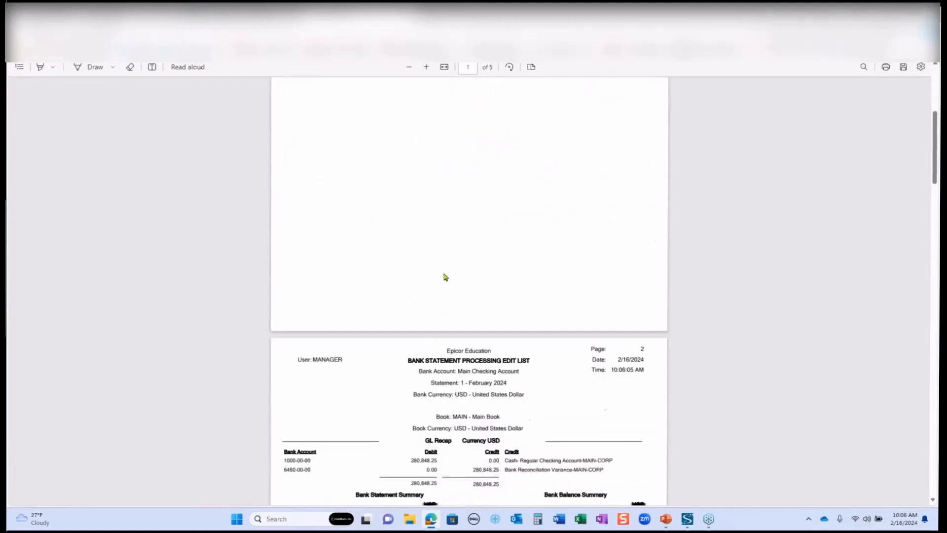
{"action": "scroll", "coordinate": [423, 225], "scroll_direction": "up", "scroll_amount": 5}
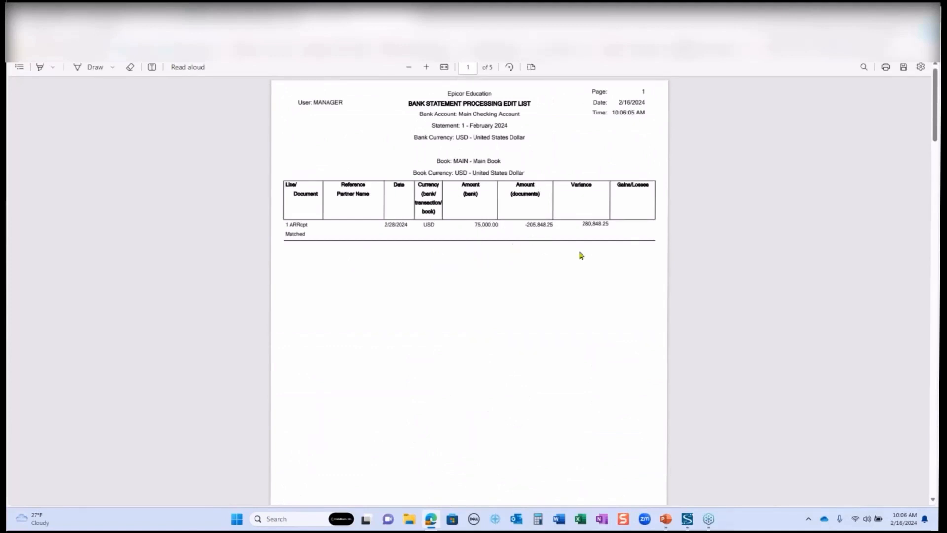
{"action": "scroll", "coordinate": [567, 258], "scroll_direction": "down", "scroll_amount": 5}
{"action": "scroll", "coordinate": [558, 258], "scroll_direction": "down", "scroll_amount": 7}
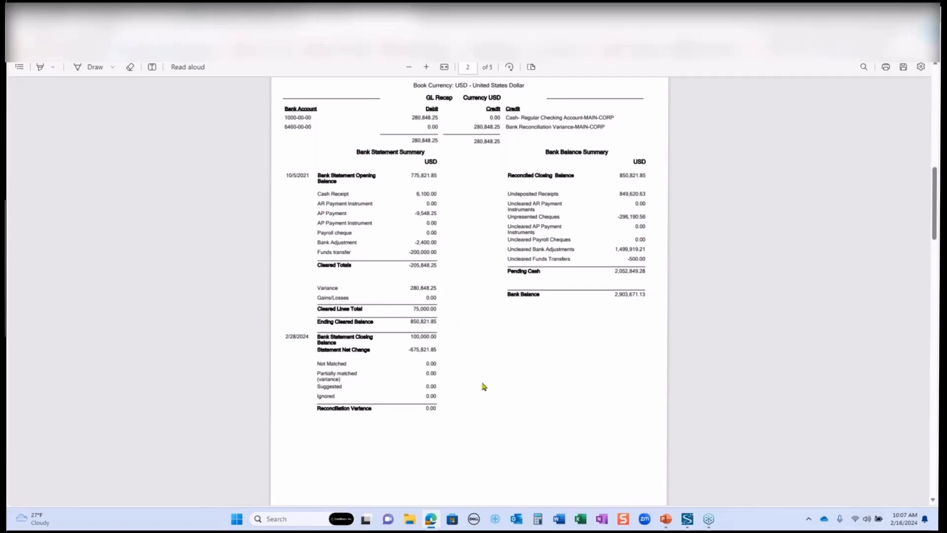
{"action": "scroll", "coordinate": [483, 385], "scroll_direction": "down", "scroll_amount": 10}
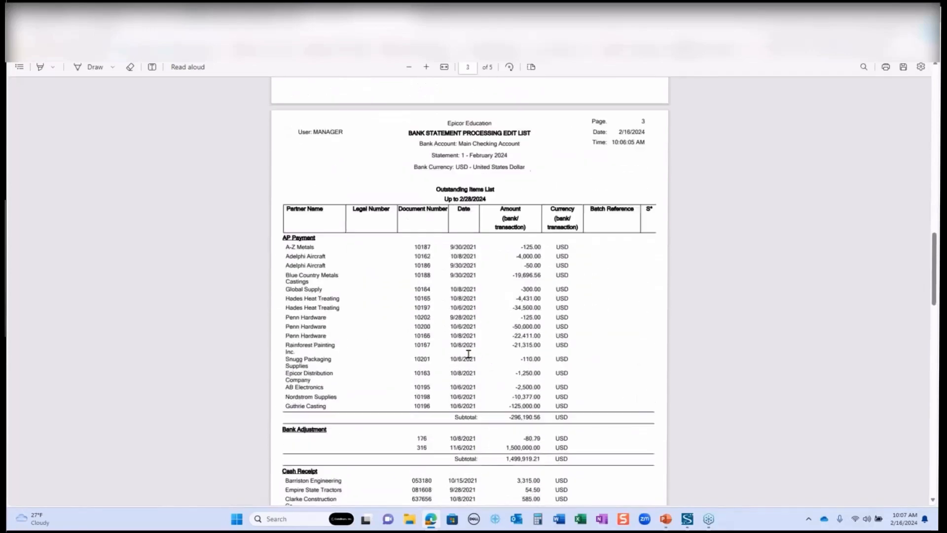
{"action": "scroll", "coordinate": [464, 354], "scroll_direction": "down", "scroll_amount": 1}
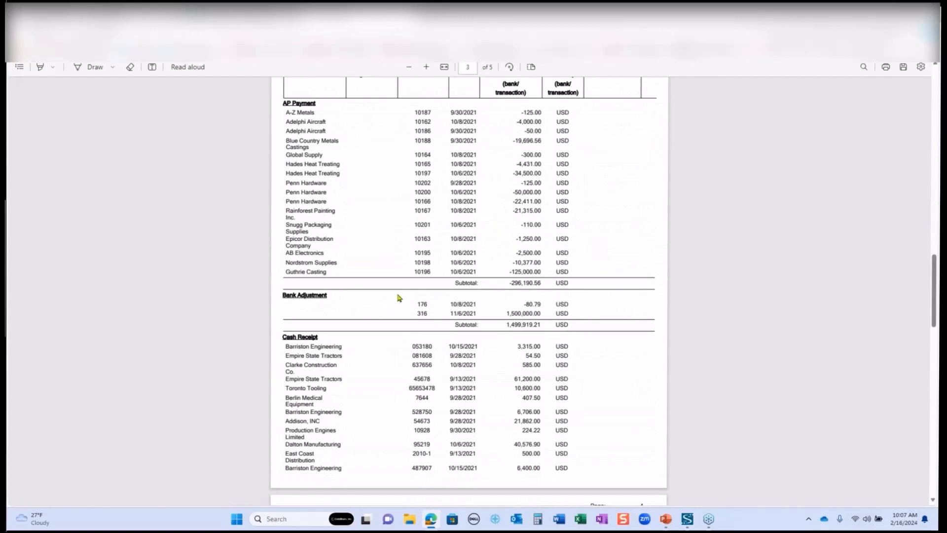
{"action": "scroll", "coordinate": [400, 298], "scroll_direction": "up", "scroll_amount": 1}
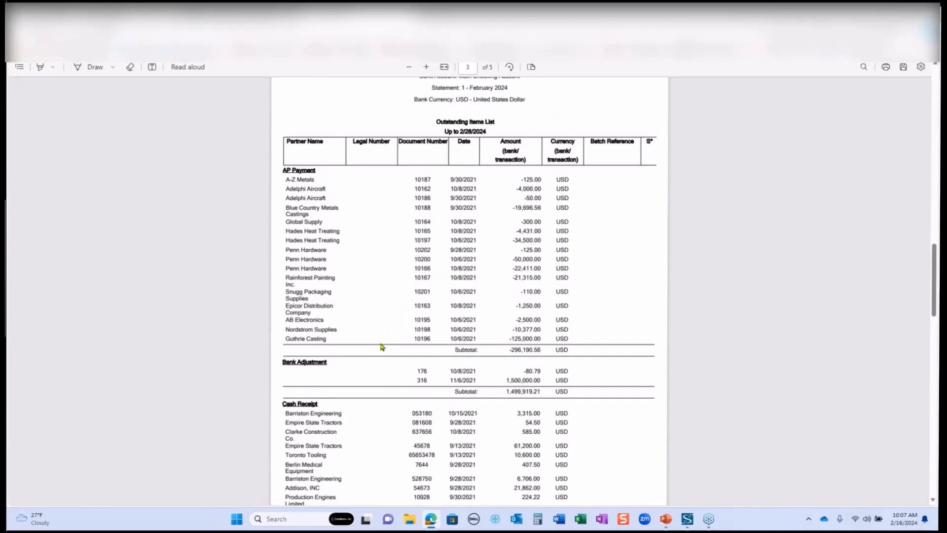
{"action": "scroll", "coordinate": [381, 342], "scroll_direction": "down", "scroll_amount": 1}
{"action": "scroll", "coordinate": [379, 337], "scroll_direction": "up", "scroll_amount": 2}
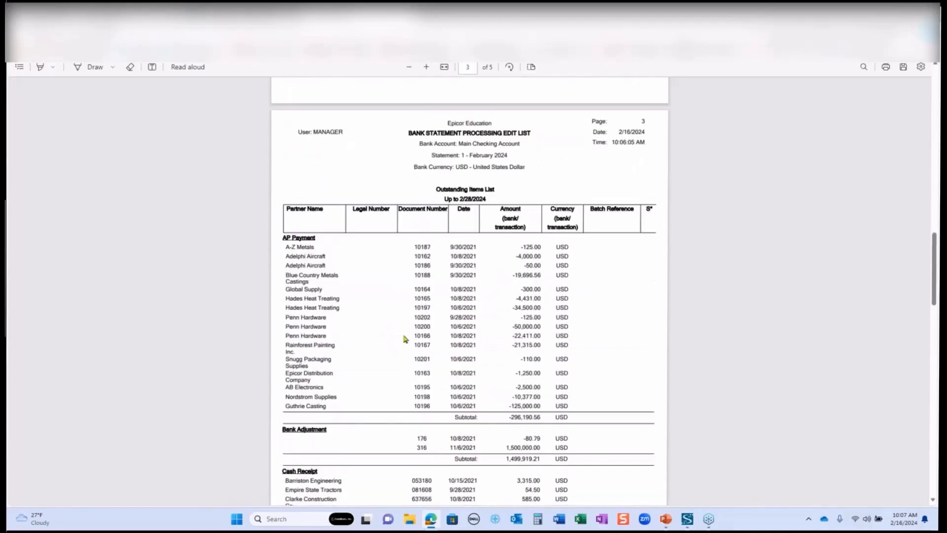
{"action": "scroll", "coordinate": [408, 341], "scroll_direction": "down", "scroll_amount": 6}
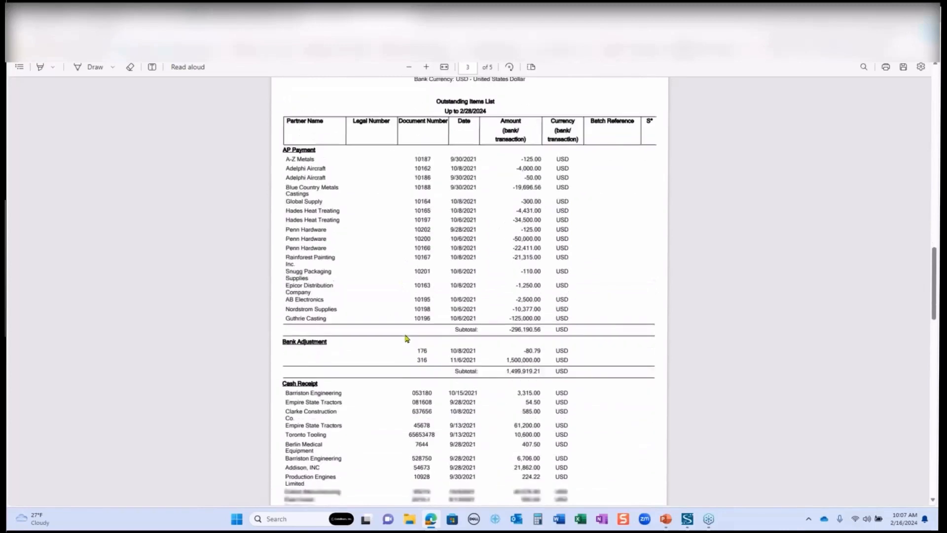
{"action": "scroll", "coordinate": [405, 333], "scroll_direction": "down", "scroll_amount": 10}
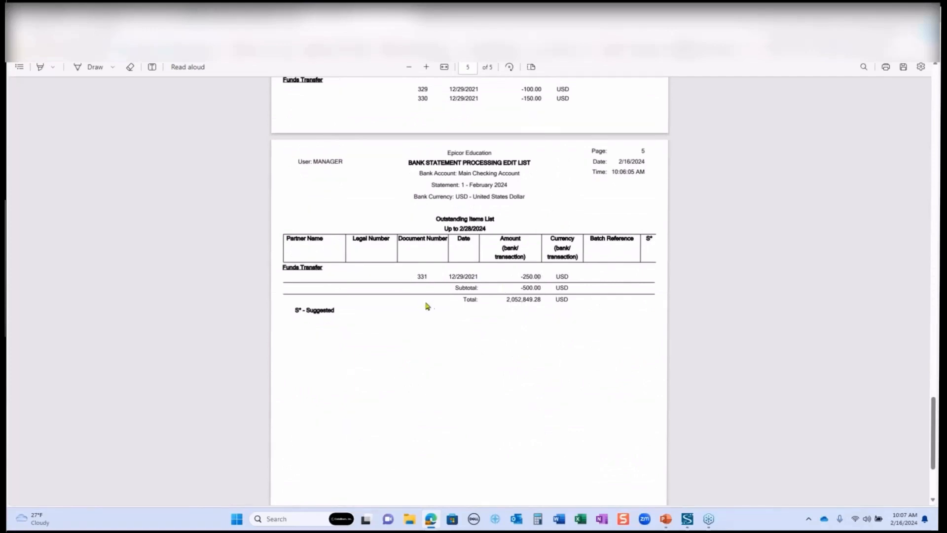
Step: Go back to the bank statement and bank balance summaries on page 2 of the edit list
{"action": "scroll", "coordinate": [450, 301], "scroll_direction": "up", "scroll_amount": 15}
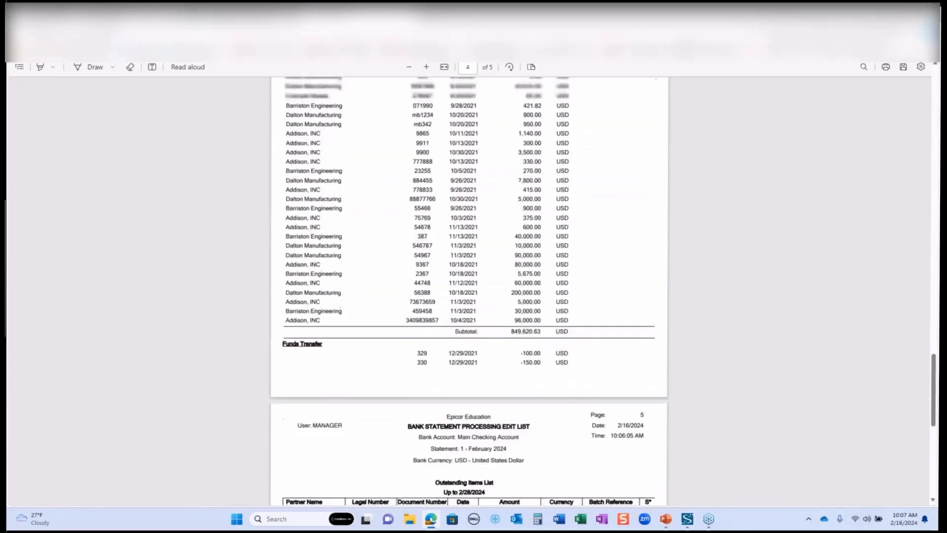
{"action": "scroll", "coordinate": [428, 306], "scroll_direction": "up", "scroll_amount": 15}
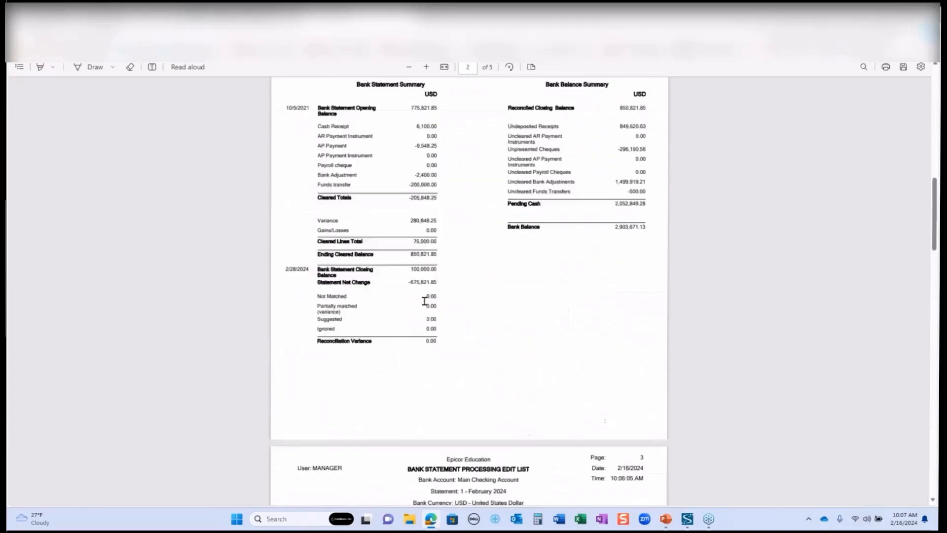
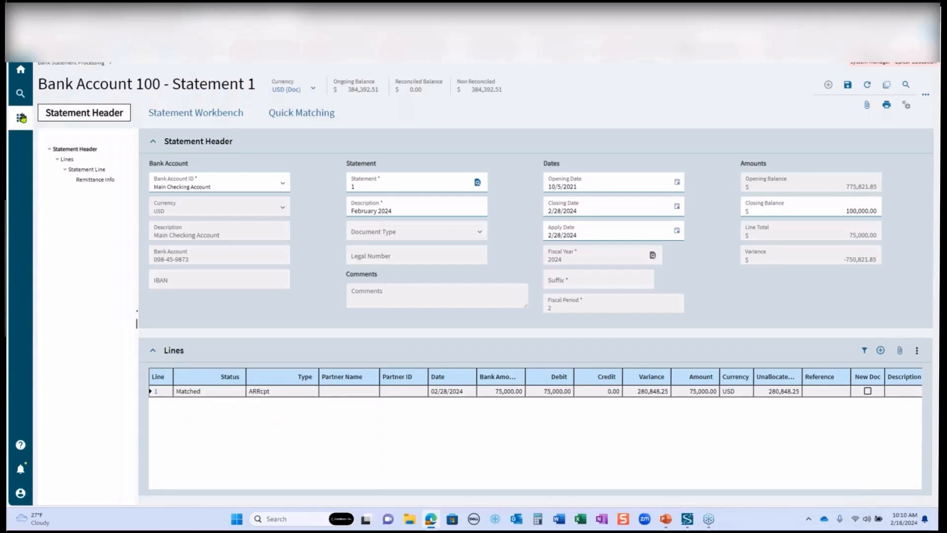
Step: Open Bank Adjustment Entry from the Accounts Payable general operations
{"action": "left_click", "coordinate": [20, 118]}
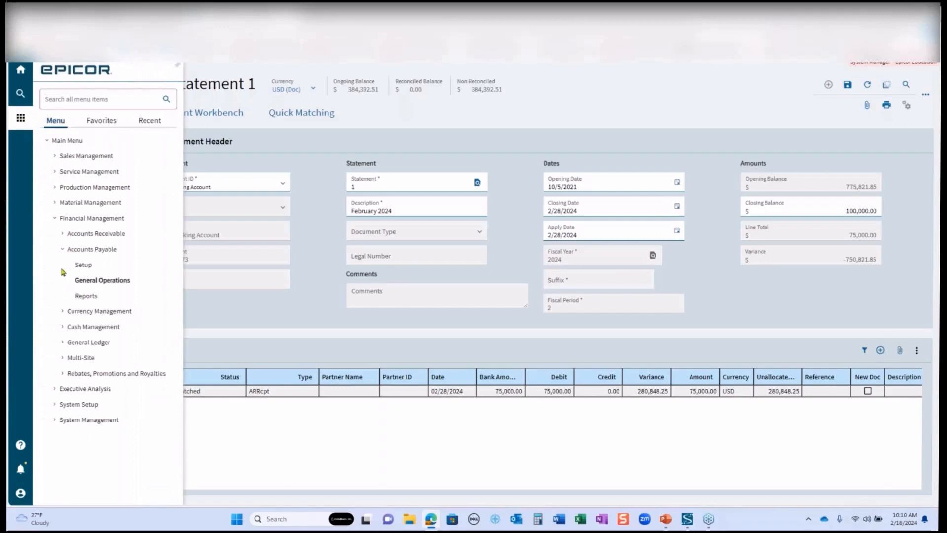
{"action": "left_click", "coordinate": [104, 283]}
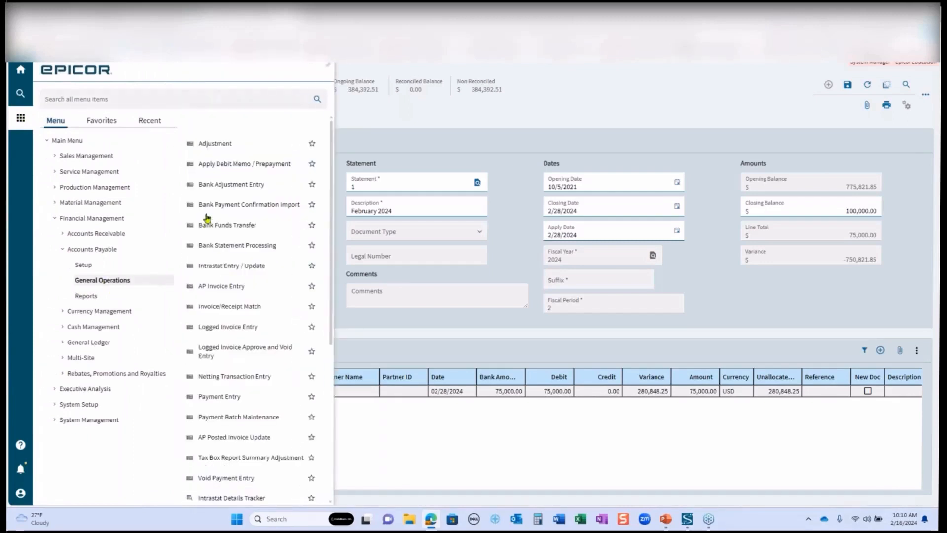
{"action": "left_click", "coordinate": [251, 187]}
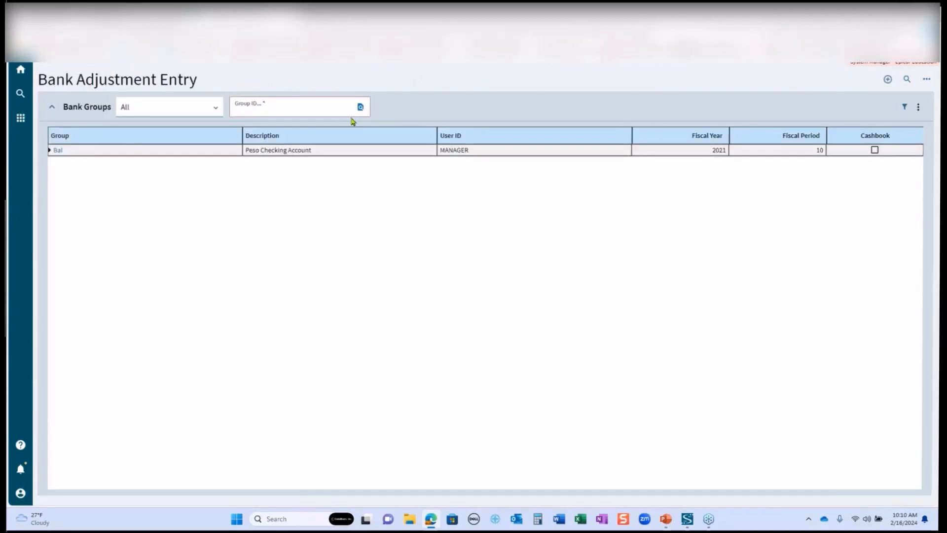
Step: Search the existing bank adjustment groups and close the search without selecting one
{"action": "left_click", "coordinate": [360, 108]}
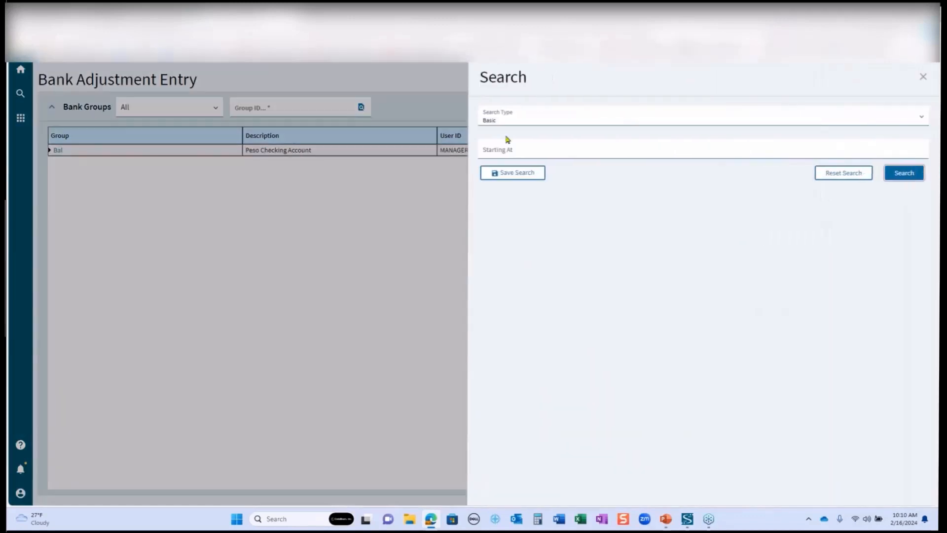
{"action": "left_click", "coordinate": [890, 176]}
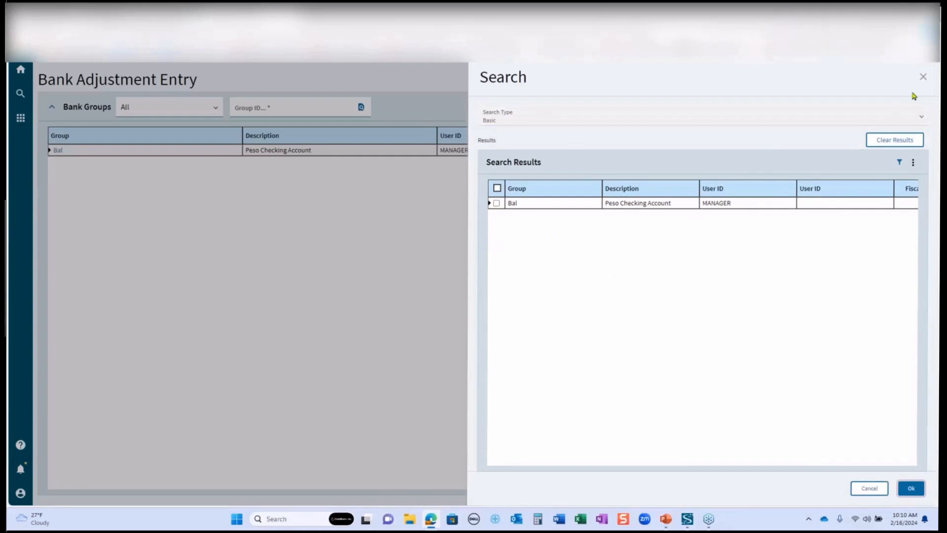
{"action": "left_click", "coordinate": [867, 490]}
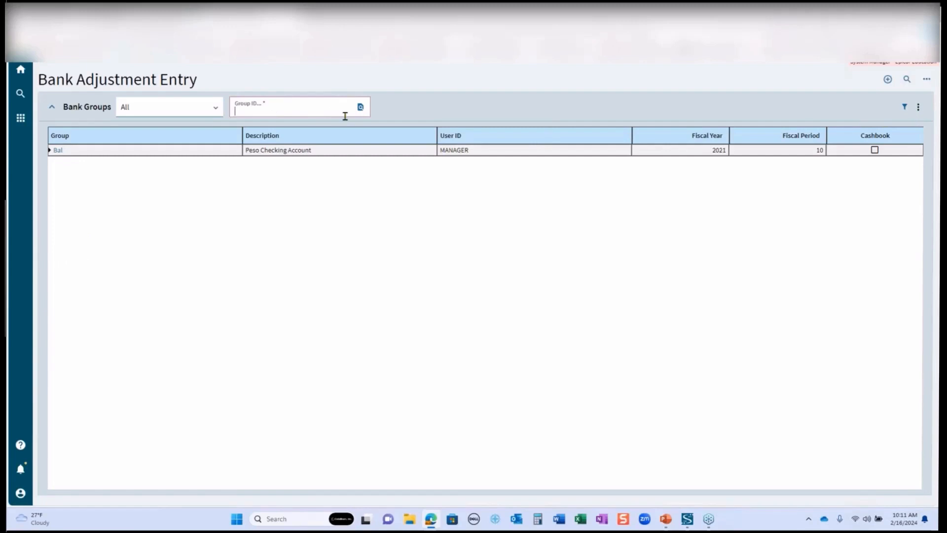
Step: Create a new bank adjustment group TestBank for the Payroll Checking Account and save it
{"action": "type", "text": "TestBank"}
{"action": "key", "text": "Tab"}
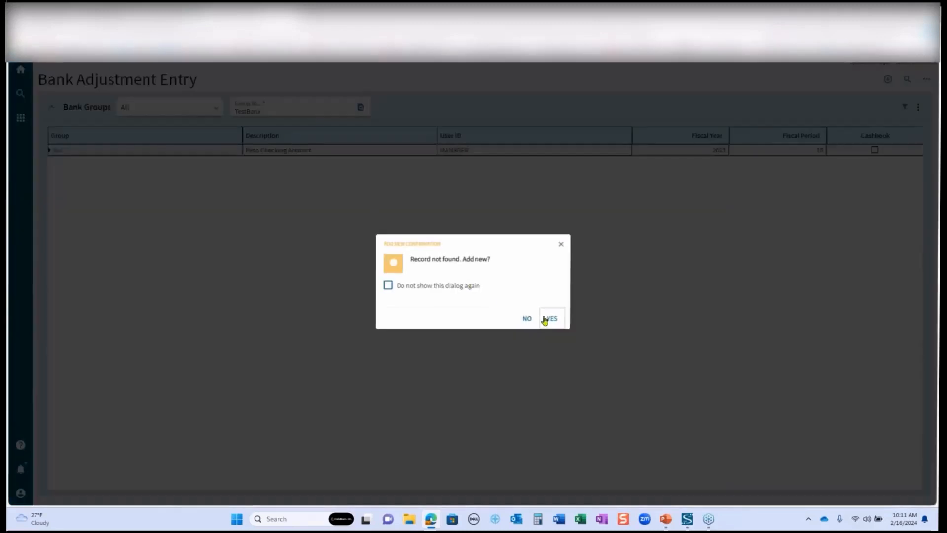
{"action": "left_click", "coordinate": [553, 319]}
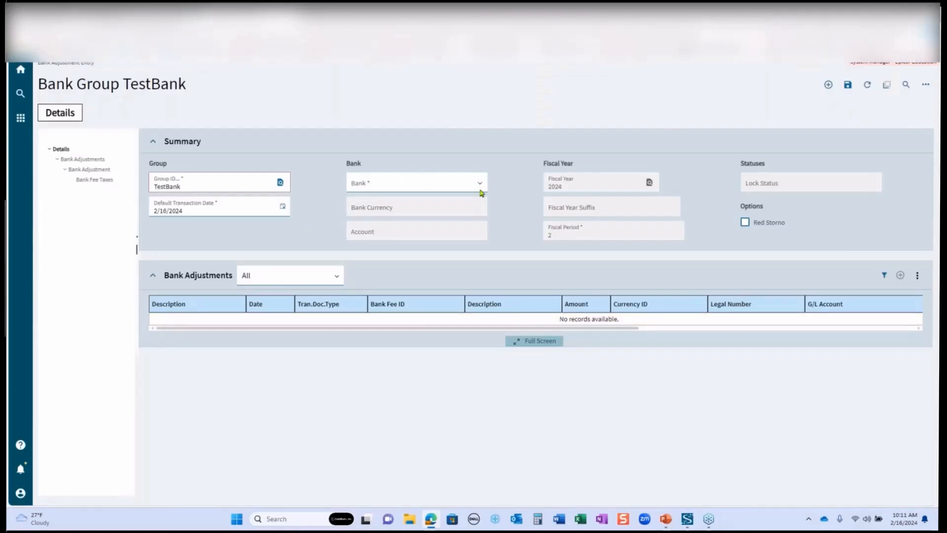
{"action": "left_click", "coordinate": [479, 184]}
{"action": "left_click", "coordinate": [403, 268]}
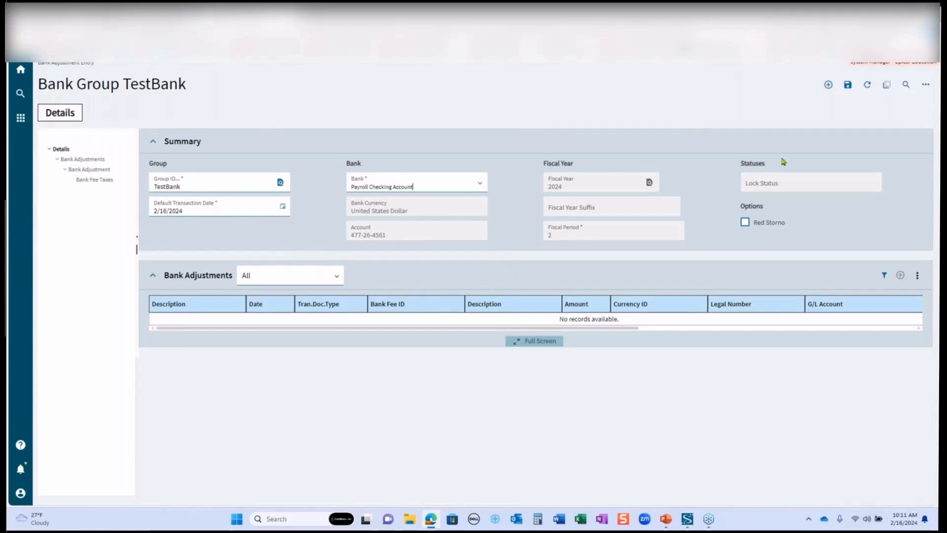
{"action": "left_click", "coordinate": [852, 88]}
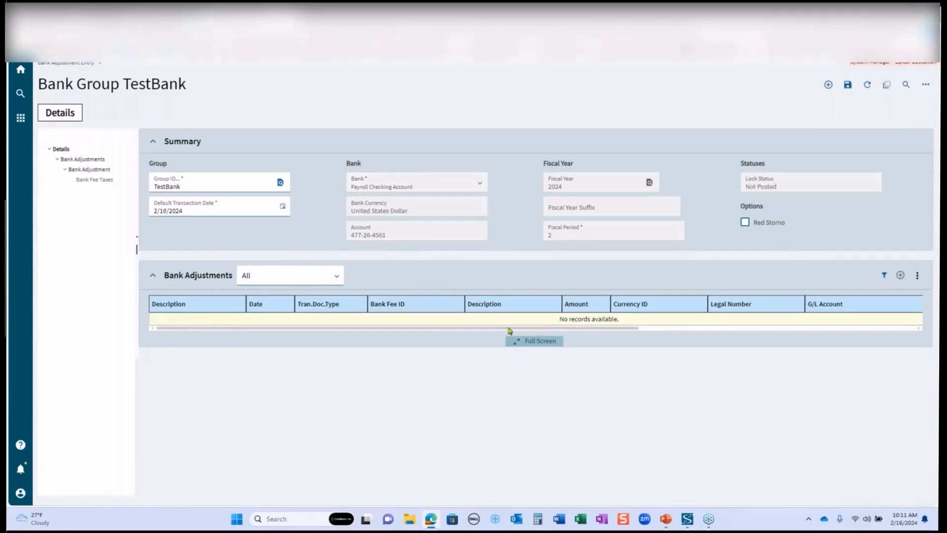
Step: View the detail fields of a new bank adjustment in the TestBank group and leave it without entering an amount
{"action": "left_click", "coordinate": [900, 275]}
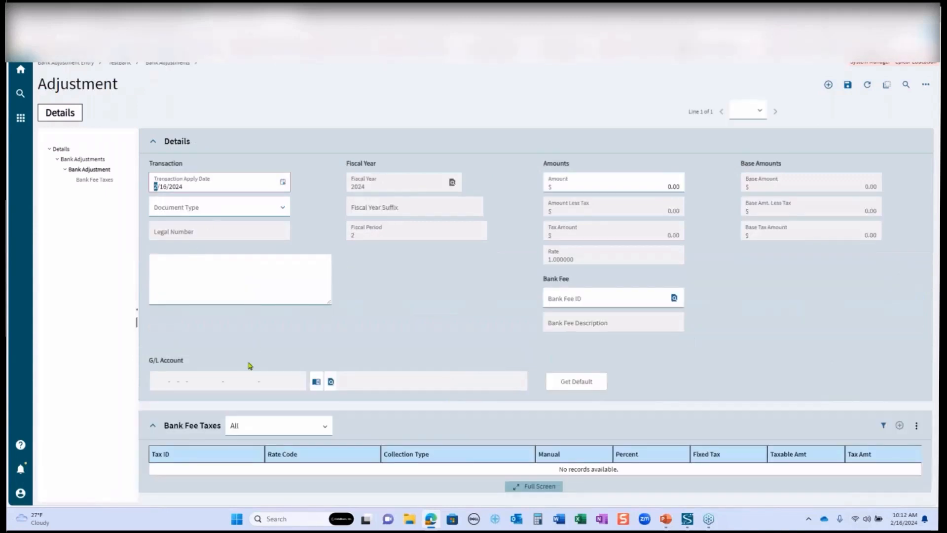
{"action": "left_click", "coordinate": [242, 261]}
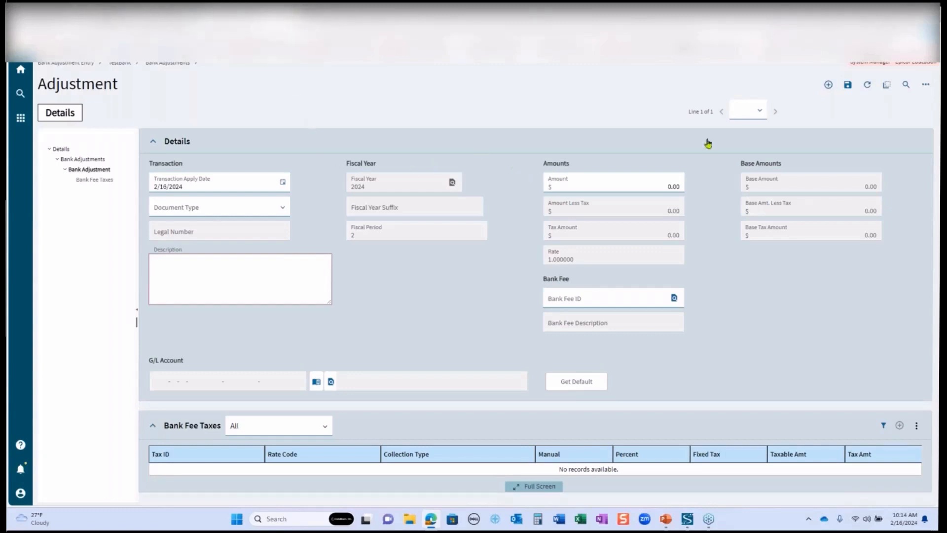
{"action": "left_click", "coordinate": [167, 63]}
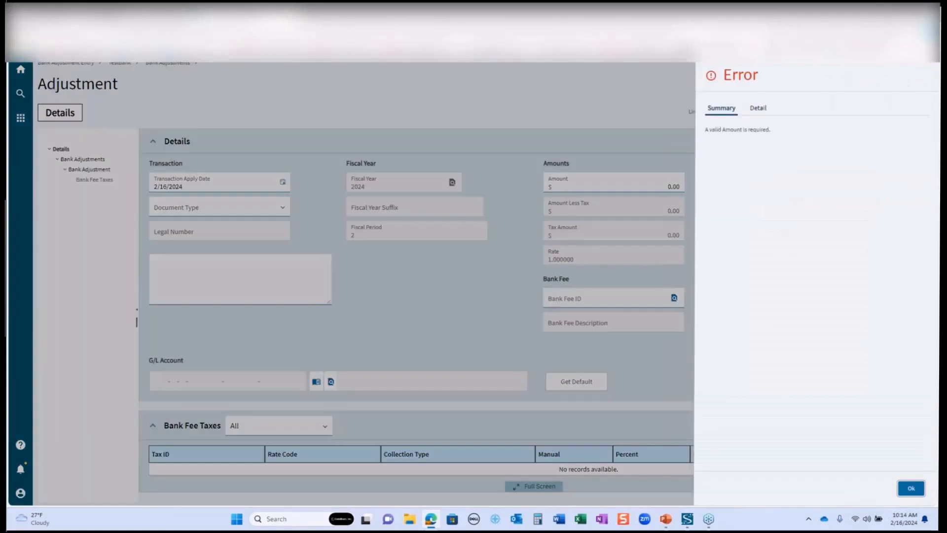
{"action": "left_click", "coordinate": [910, 487]}
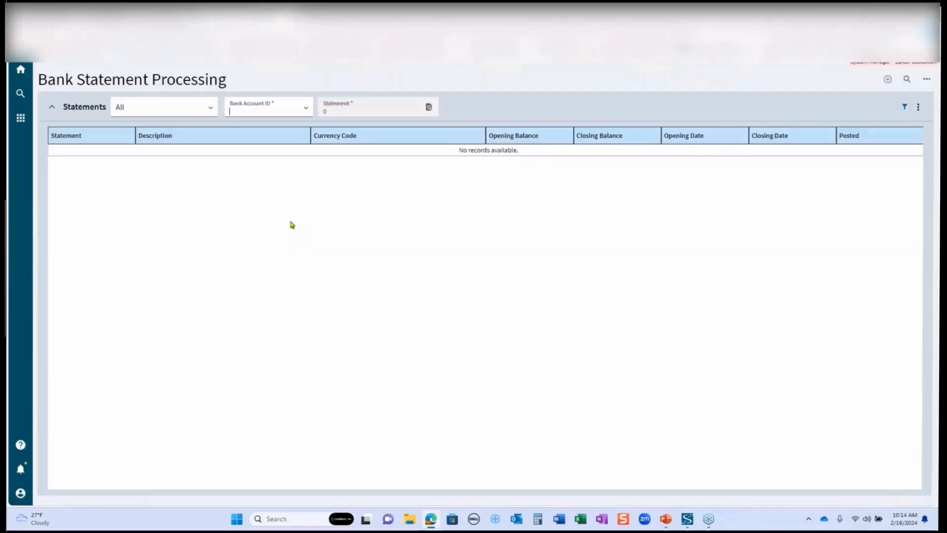